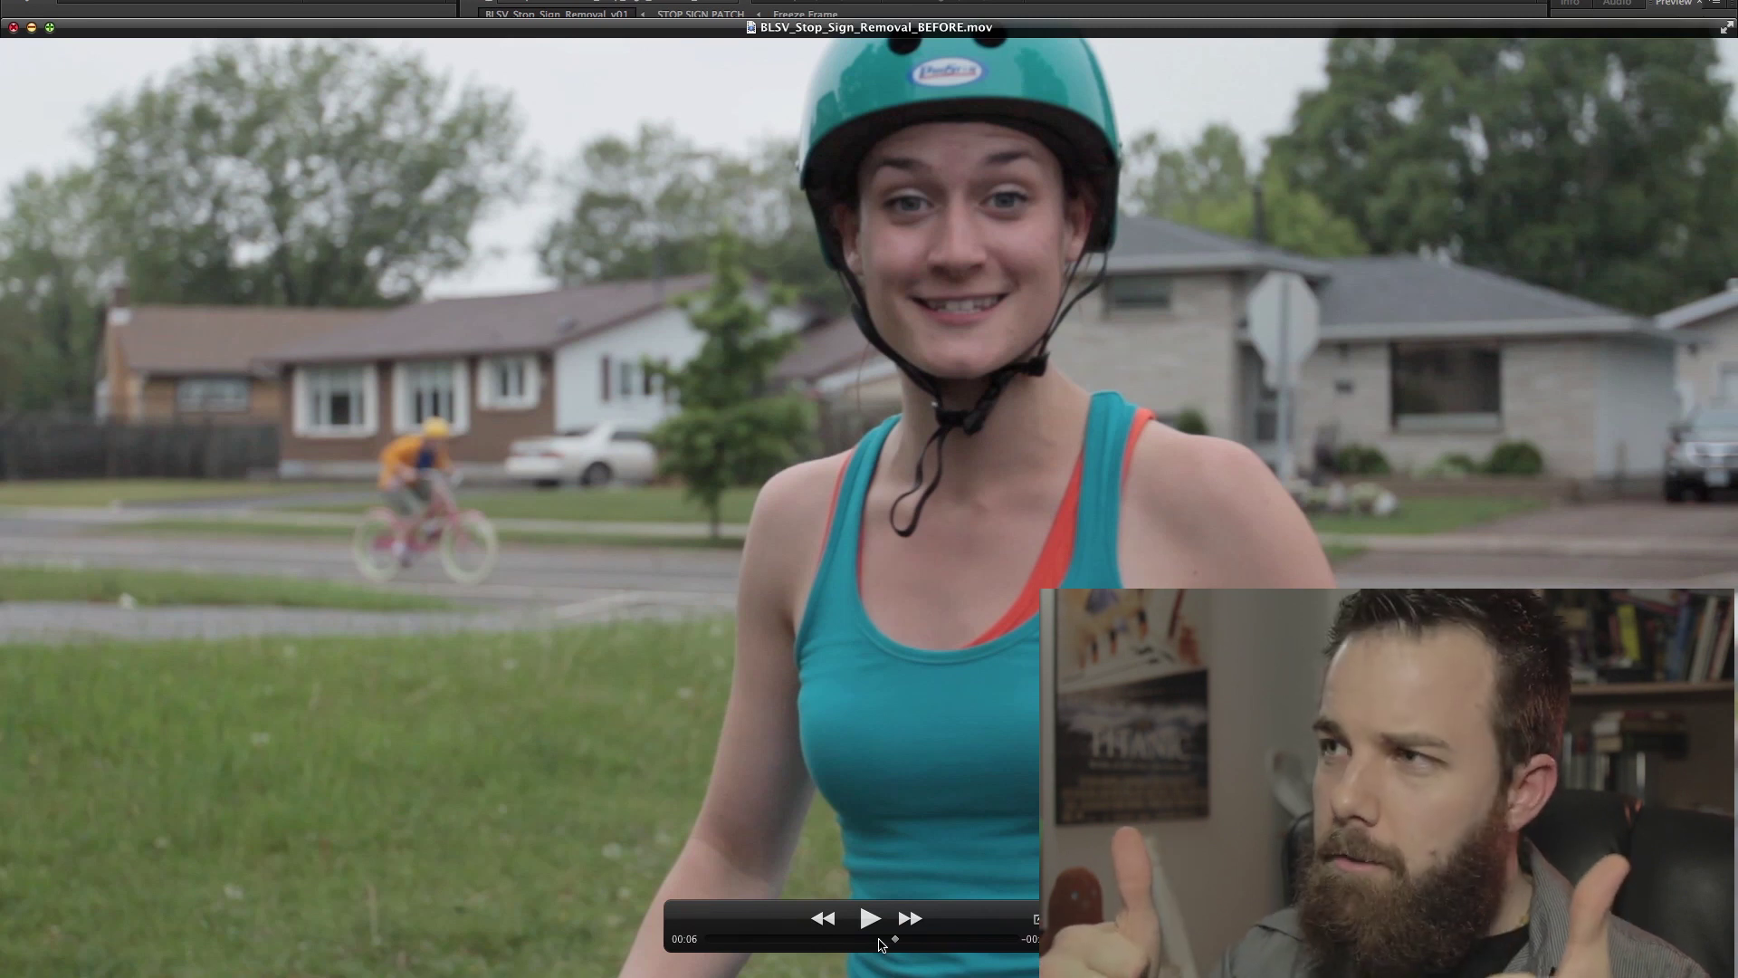
Scrub through BLSV_Stop_Sign_Removal_BEFORE.mov to examine the rider, the passing cyclist and the stop sign in the background.
left_click_drag(880, 942, 872, 971)
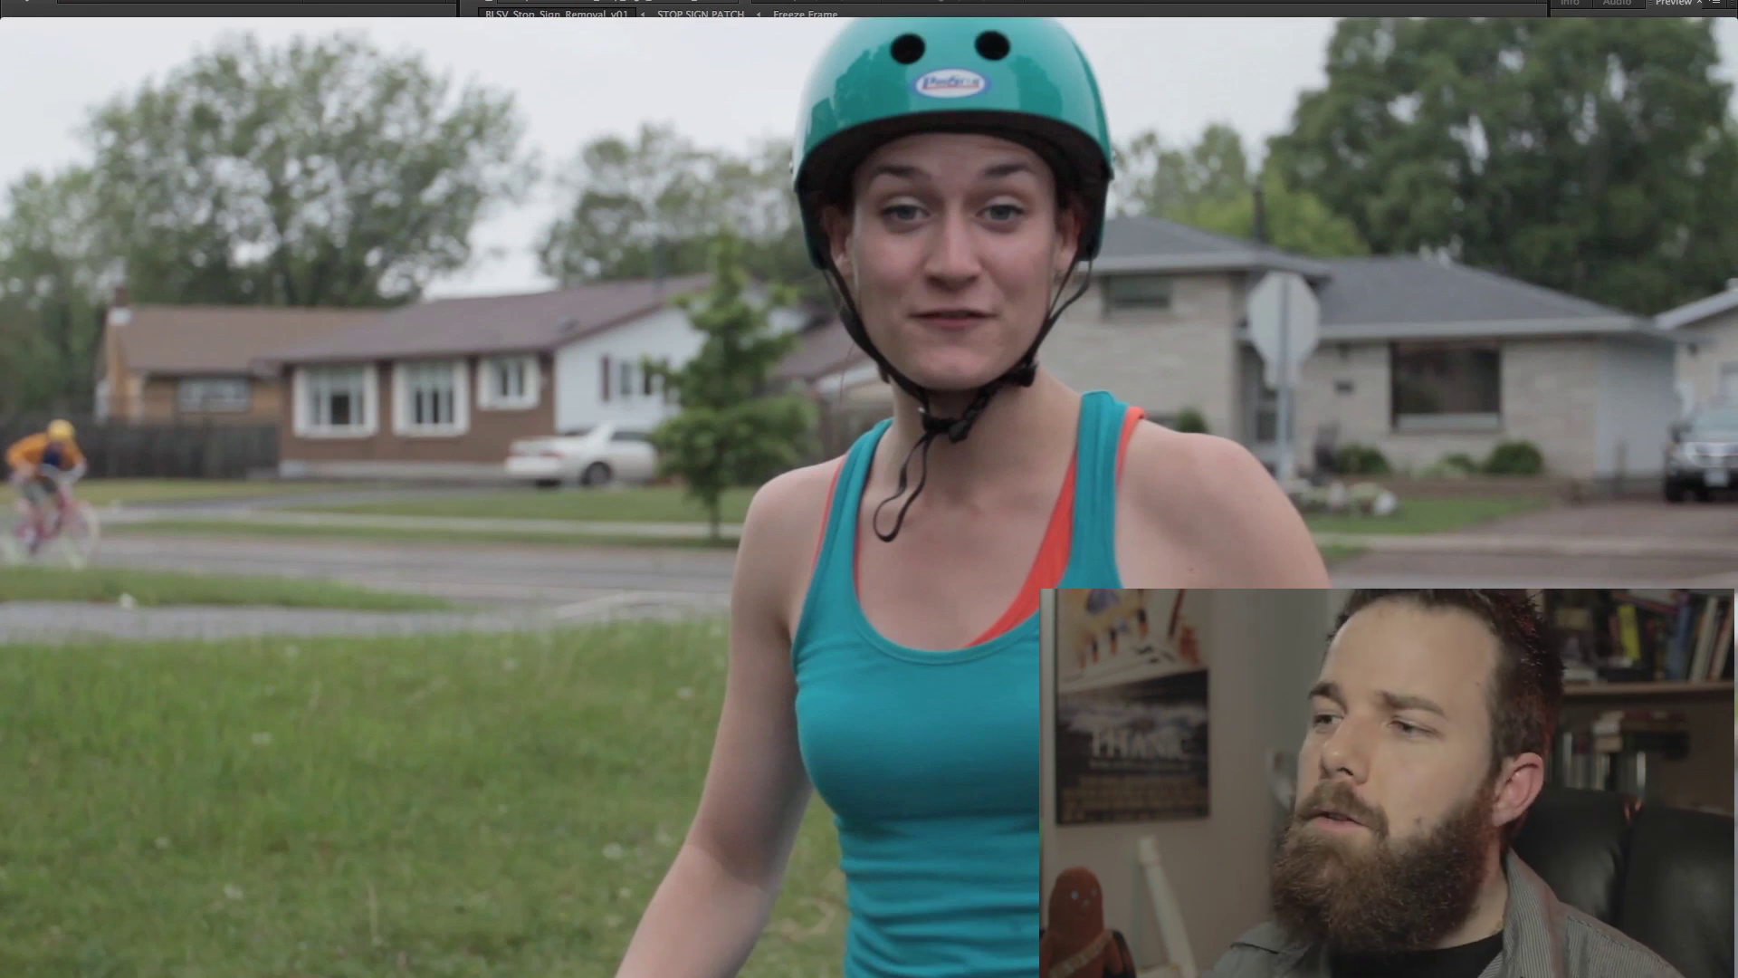
mouse_move(845, 948)
left_click_drag(844, 948, 919, 962)
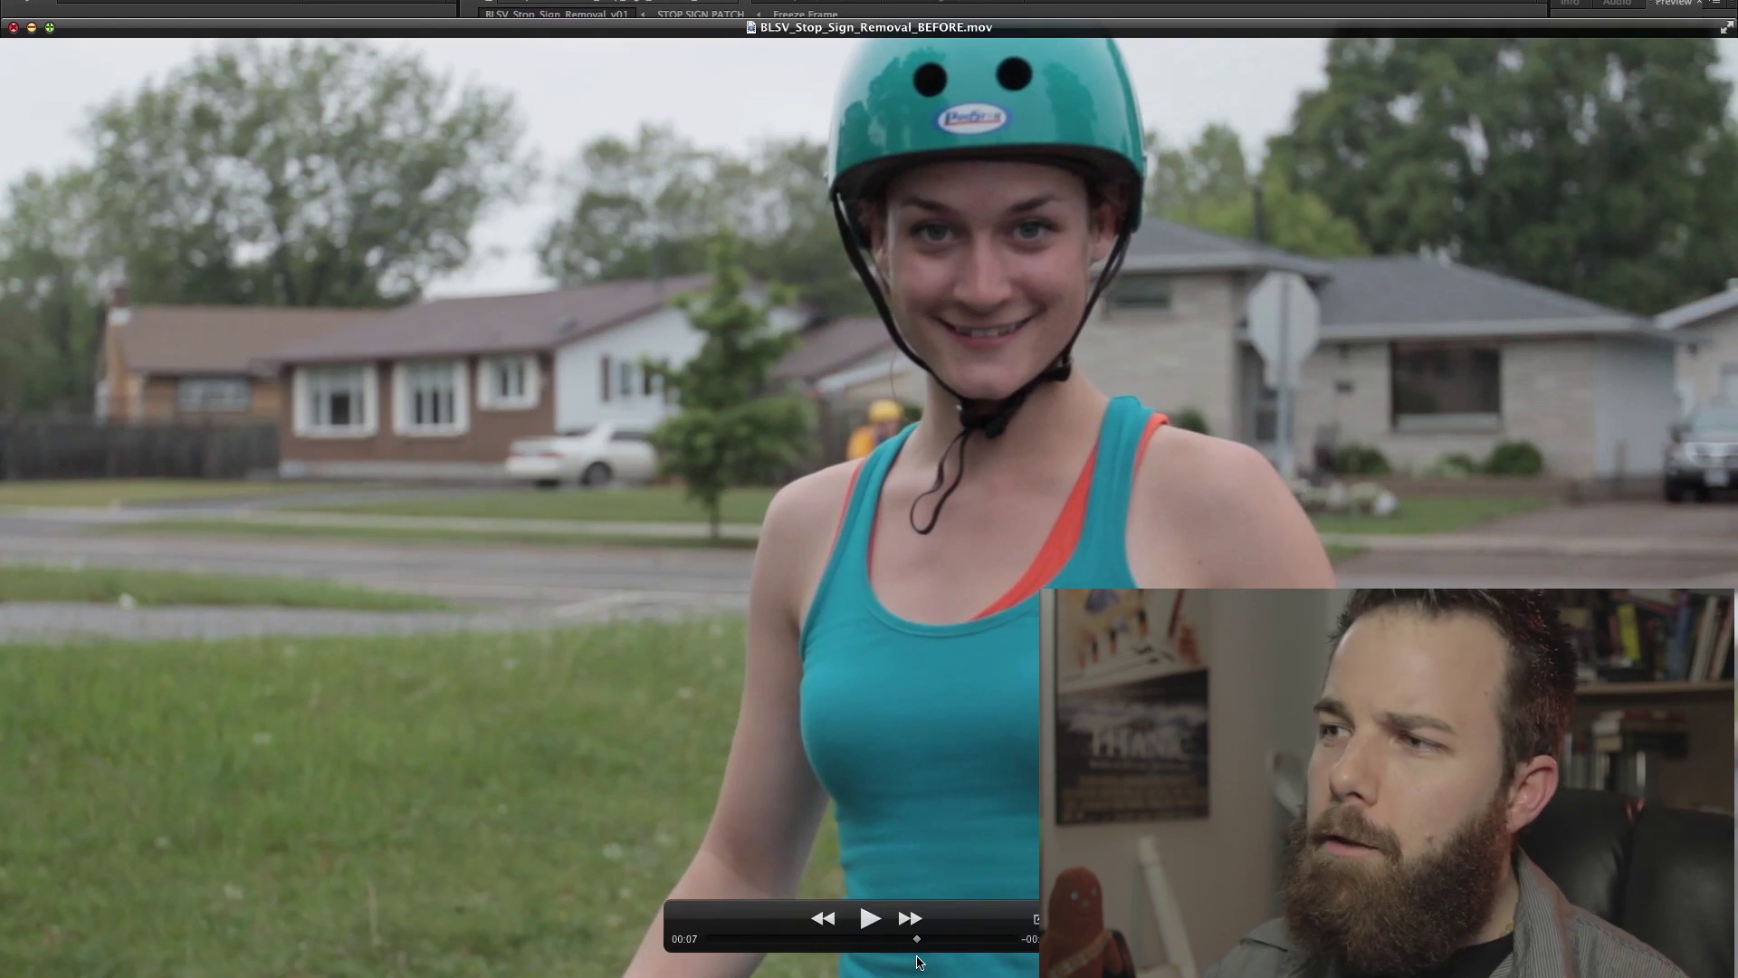
left_click_drag(919, 962, 707, 957)
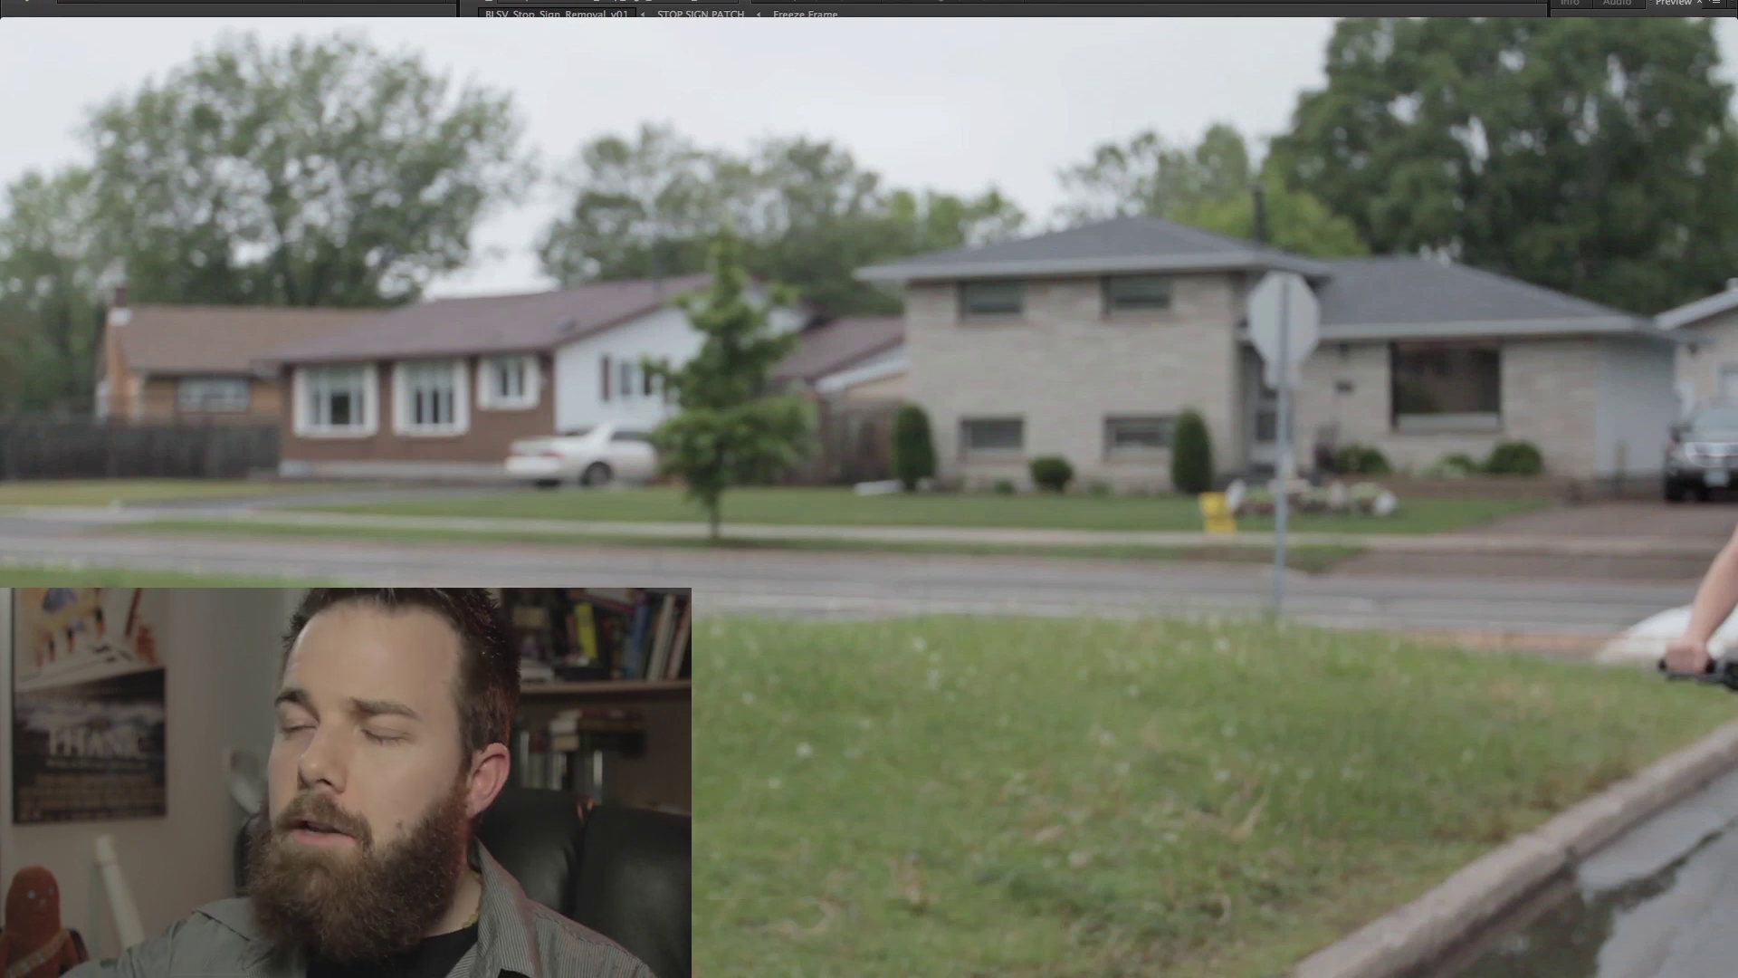
mouse_move(720, 940)
left_mouse_down()
mouse_move(758, 975)
mouse_move(744, 939)
mouse_move(711, 935)
mouse_move(742, 942)
left_mouse_up()
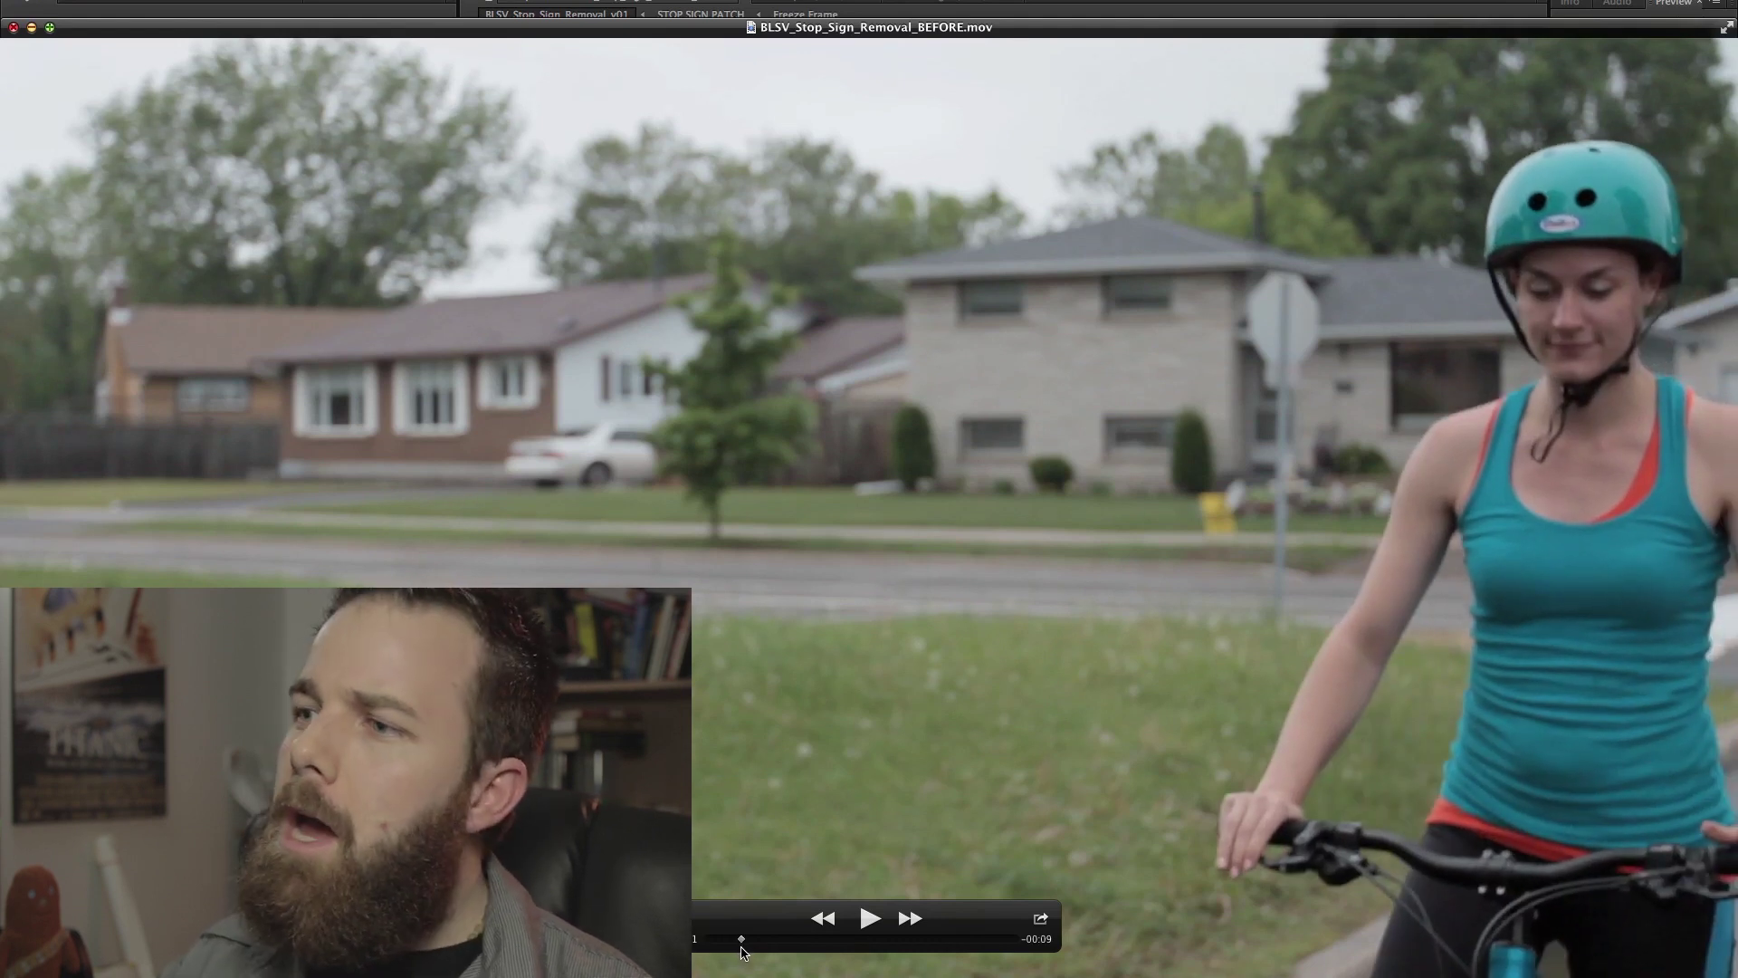
left_click_drag(748, 948, 710, 949)
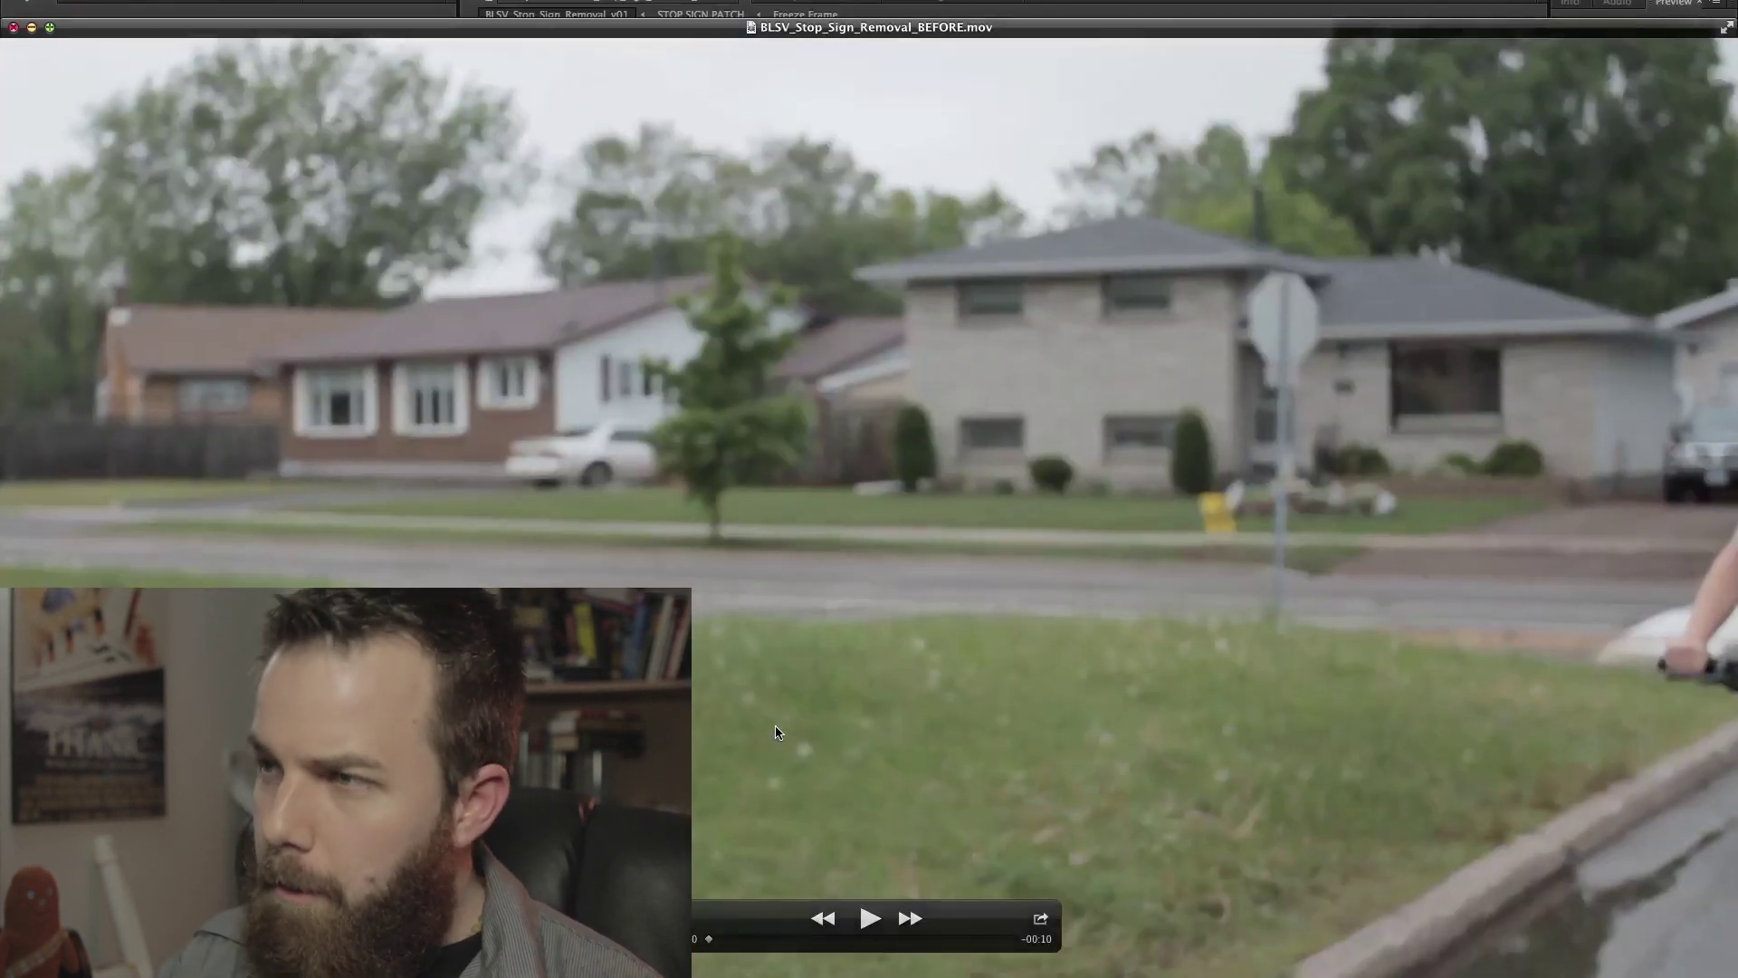
Switch to After Effects and move to the first frame of the BLSV_Stop_Sign_Removal_v01 composition.
key("ctrl+Up")
left_click(724, 434)
left_click_drag(958, 711, 676, 715)
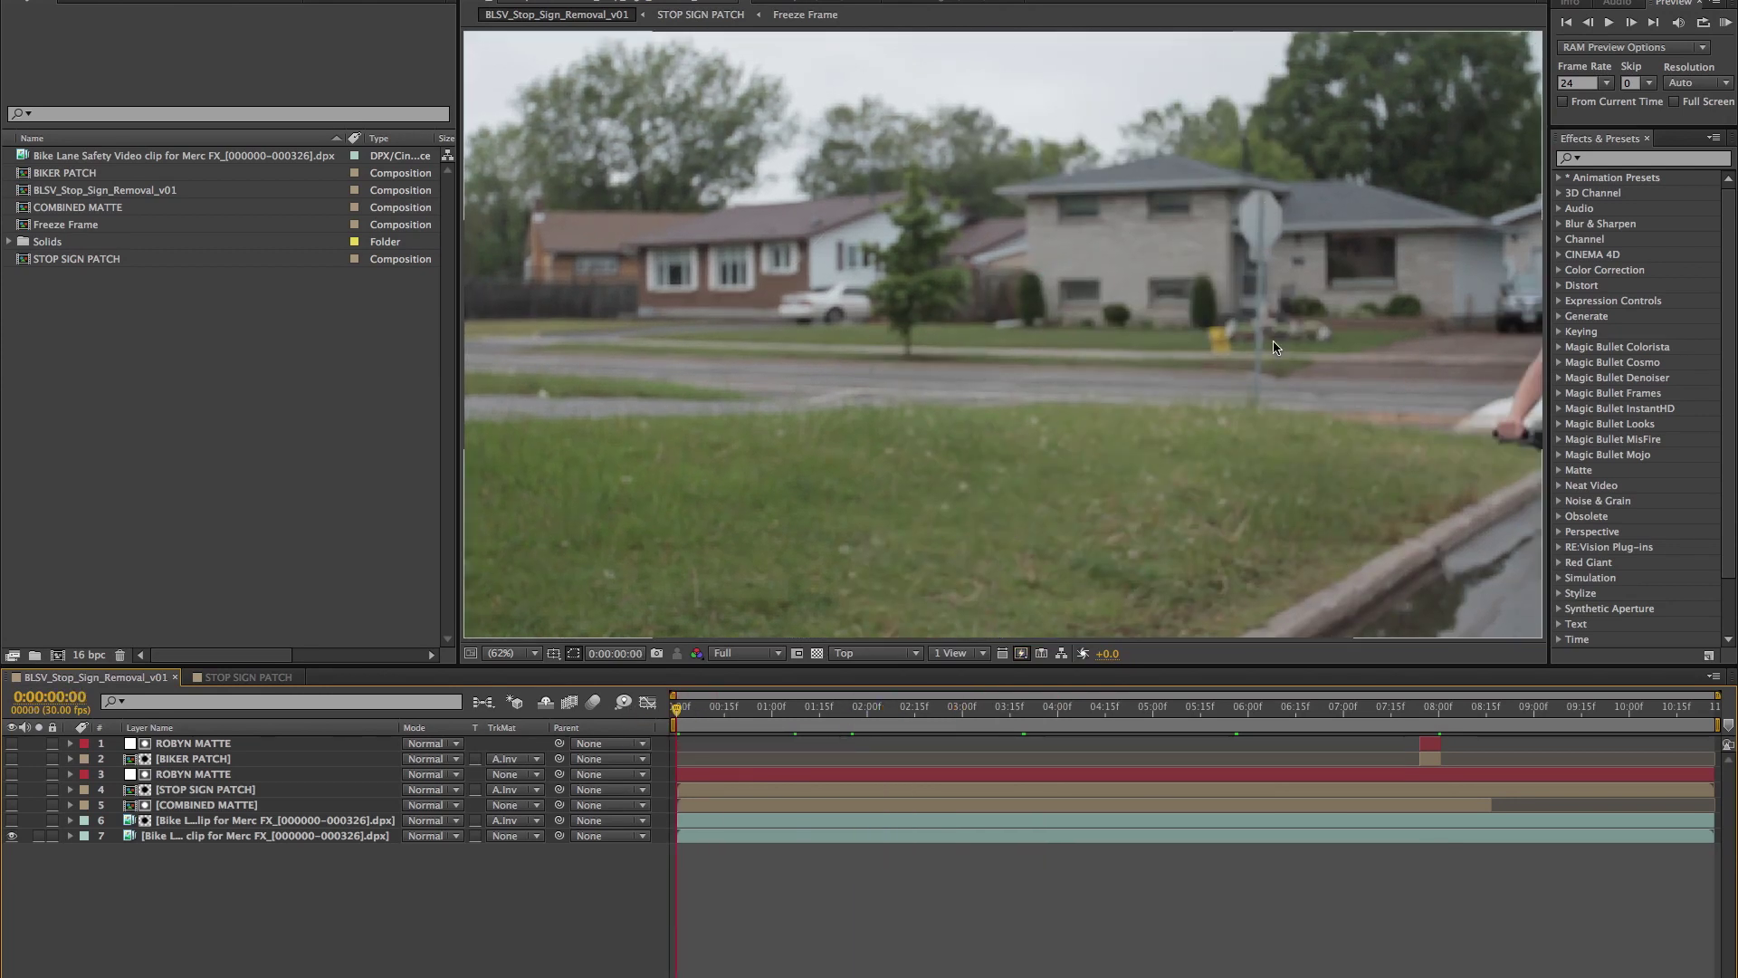
Open the STOP SIGN PATCH precomposition and examine its assembled patch pieces up close.
left_click(186, 791)
left_click(141, 890)
left_click(179, 795)
double_click(207, 792)
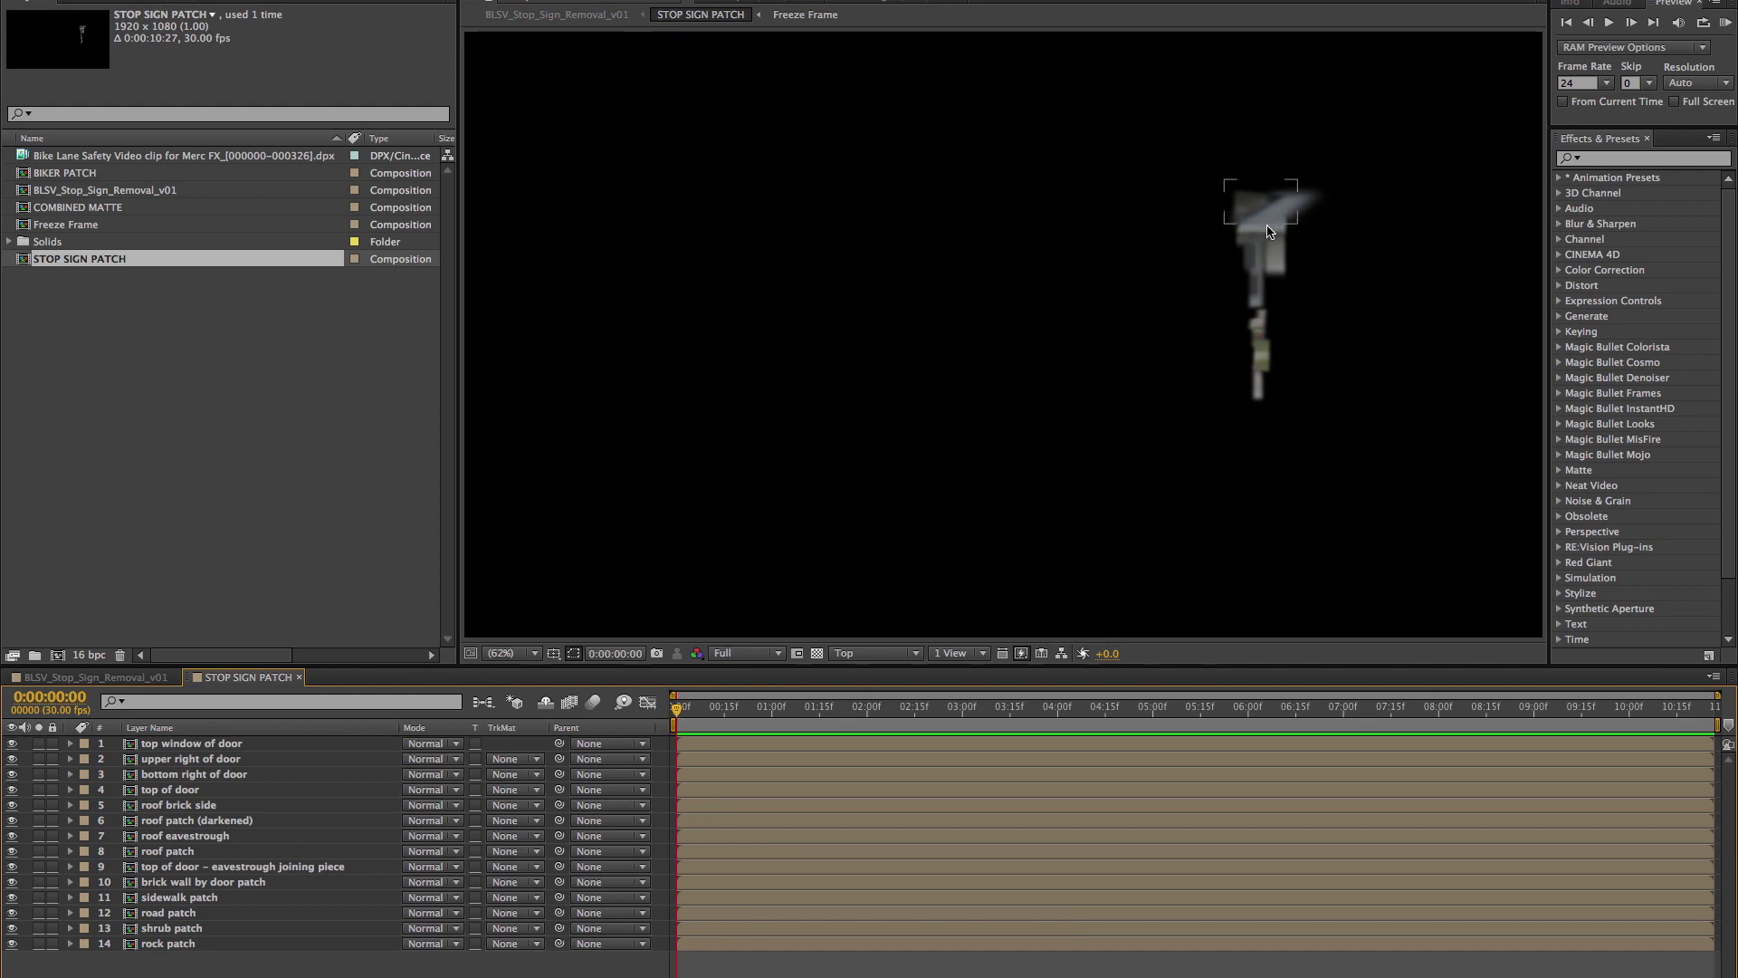
key("period")
key("period")
left_click_drag(1356, 259, 543, 489)
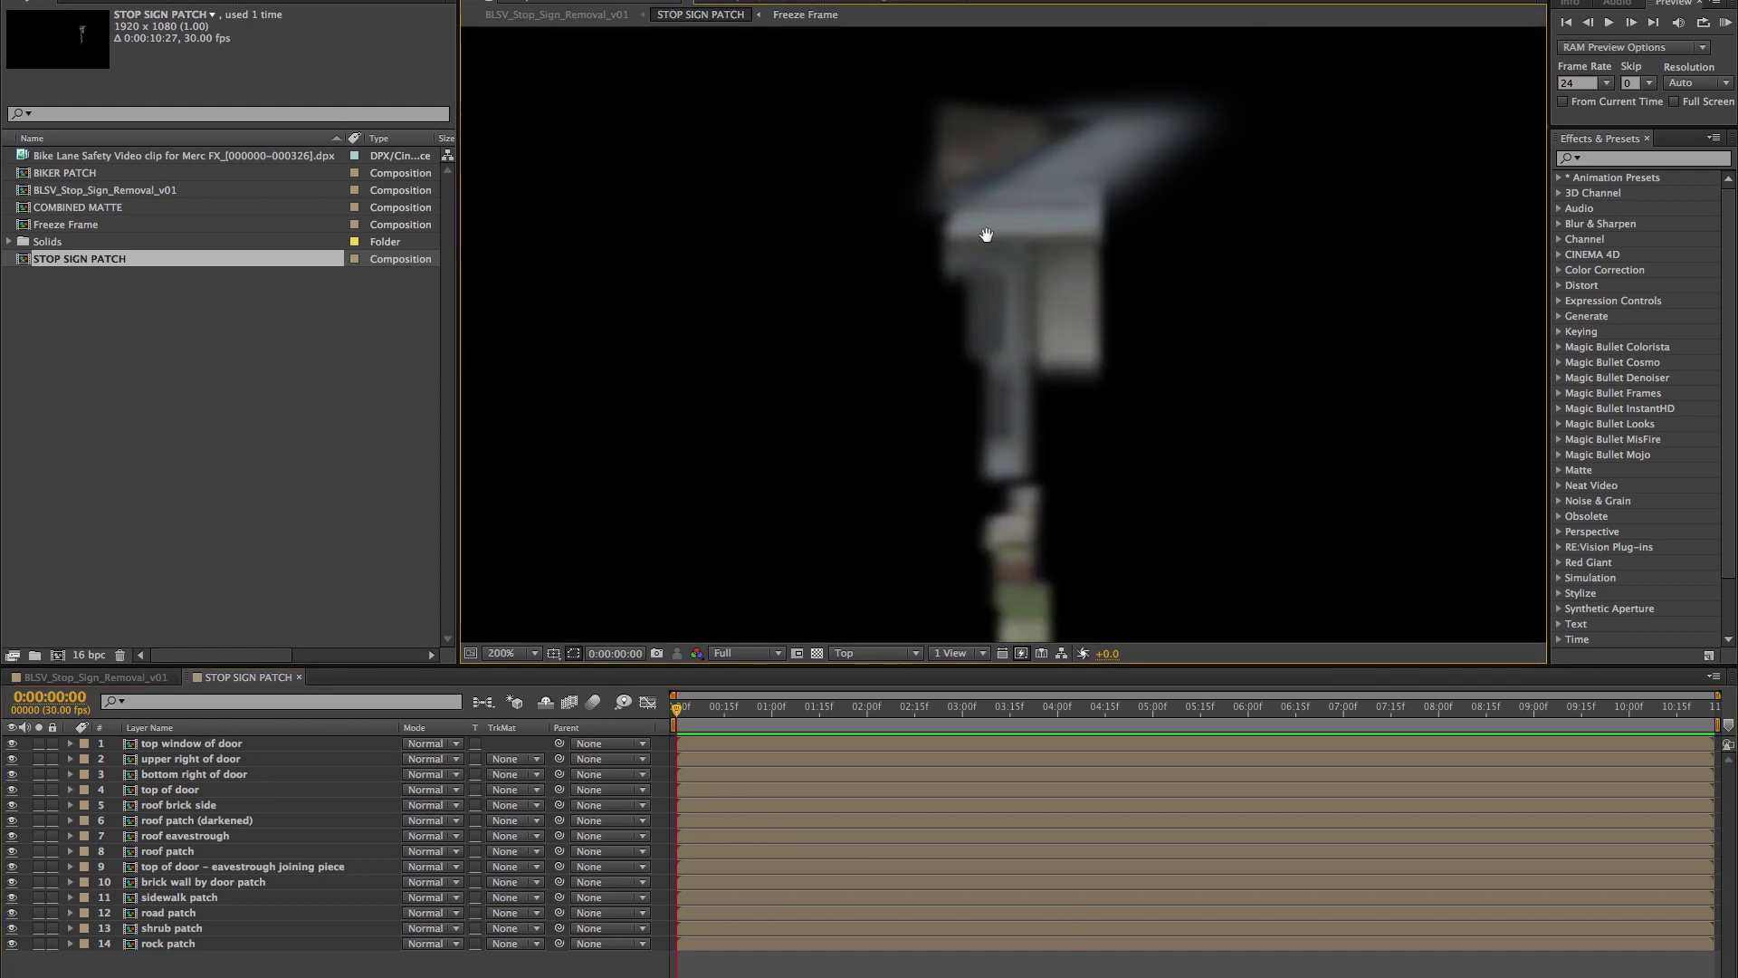
Hide and reshow the road, sidewalk, brick wall and roof eavestrough patch layers one by one to identify each piece.
key("comma")
left_click(11, 912)
left_click(12, 913)
left_click(12, 898)
left_click(12, 897)
left_click(11, 883)
left_click(11, 883)
left_click(12, 839)
left_click(12, 839)
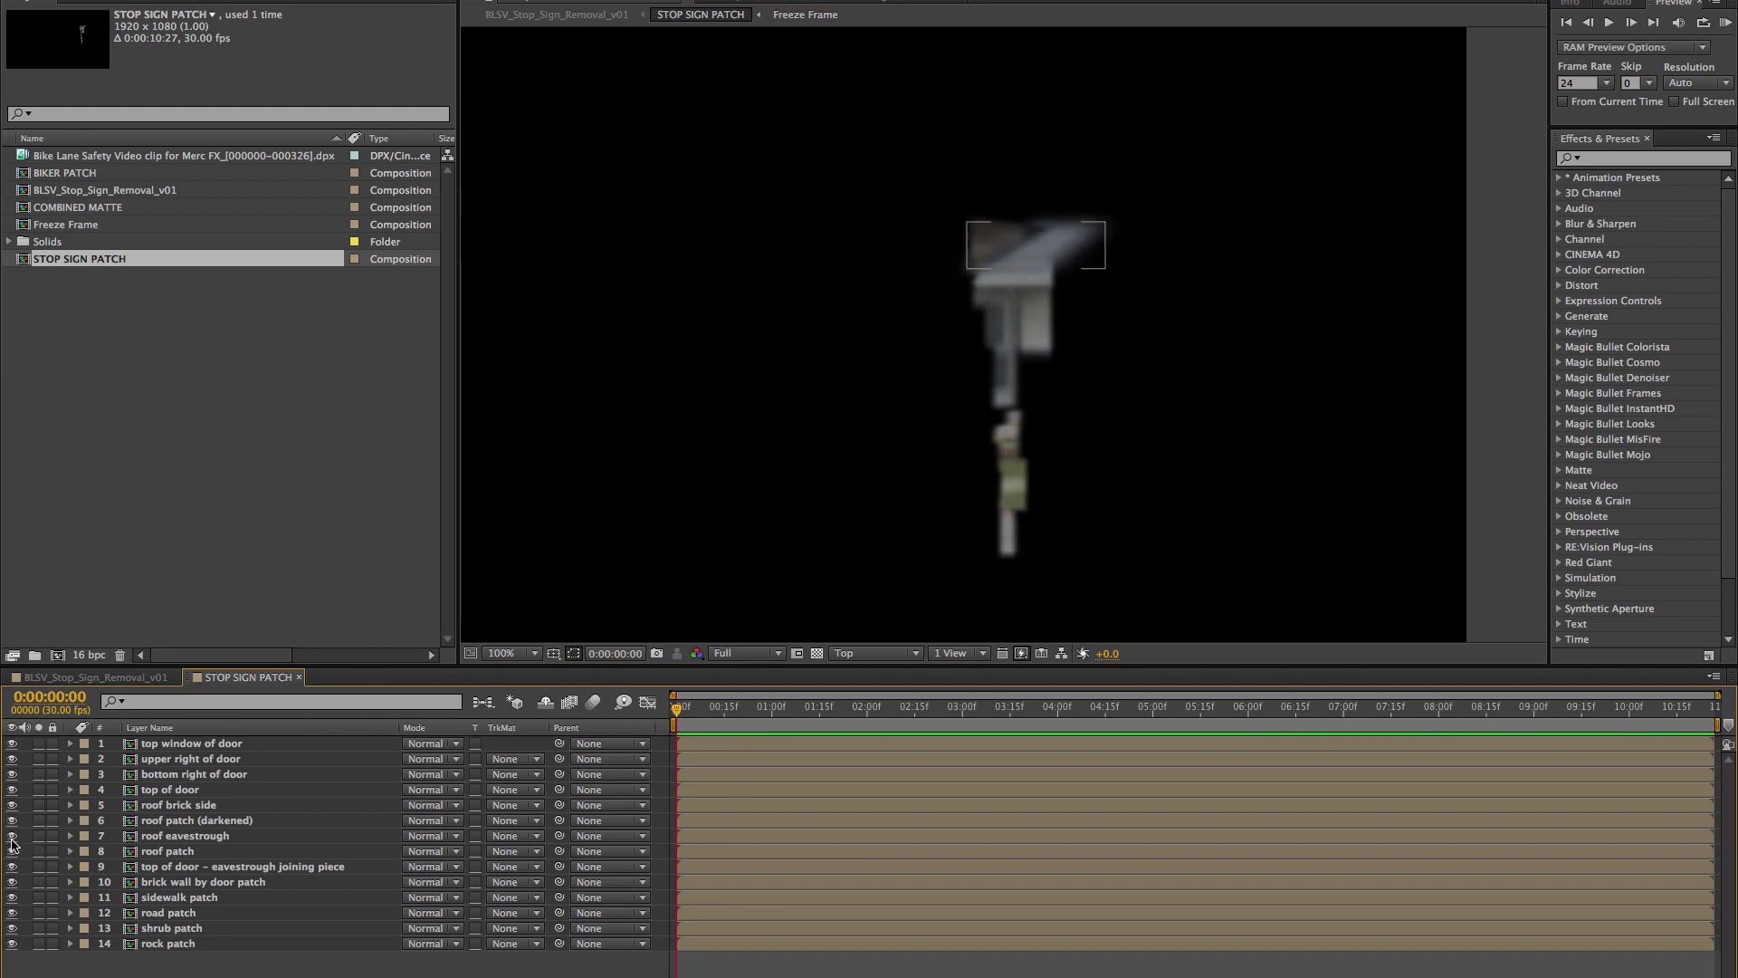
Return to the BLSV_Stop_Sign_Removal_v01 composition and examine the stop sign and its post in front of the house.
left_click(95, 678)
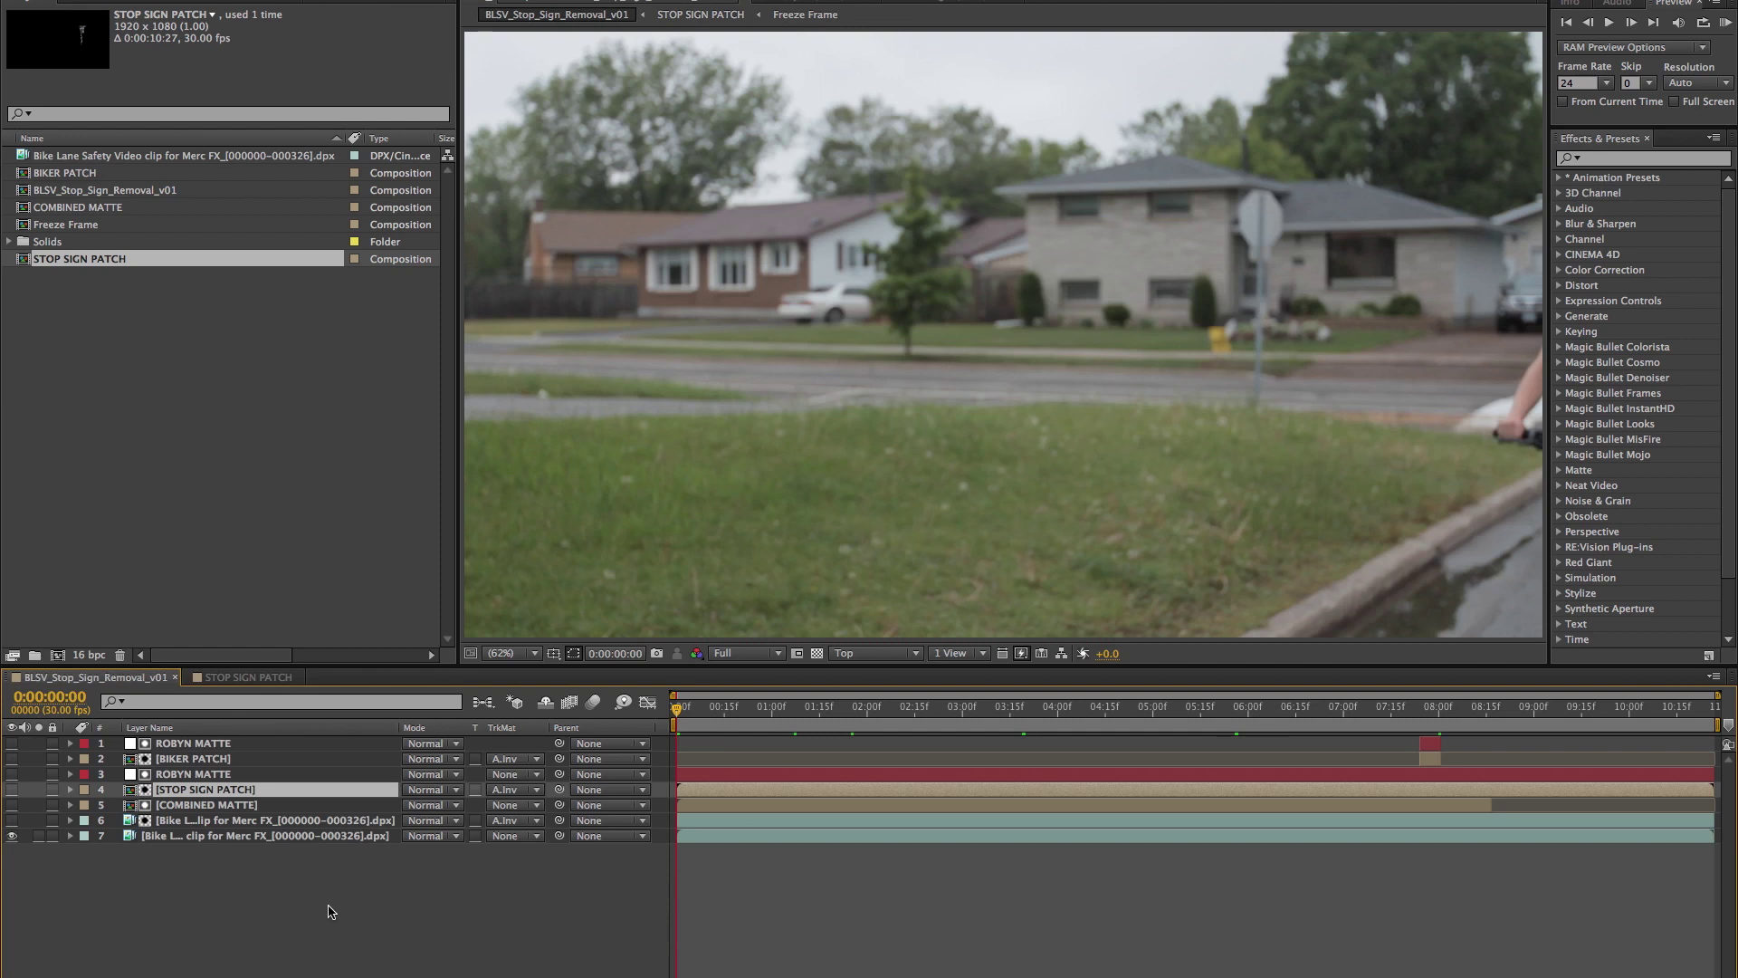
scroll(1327, 209, "up", 4)
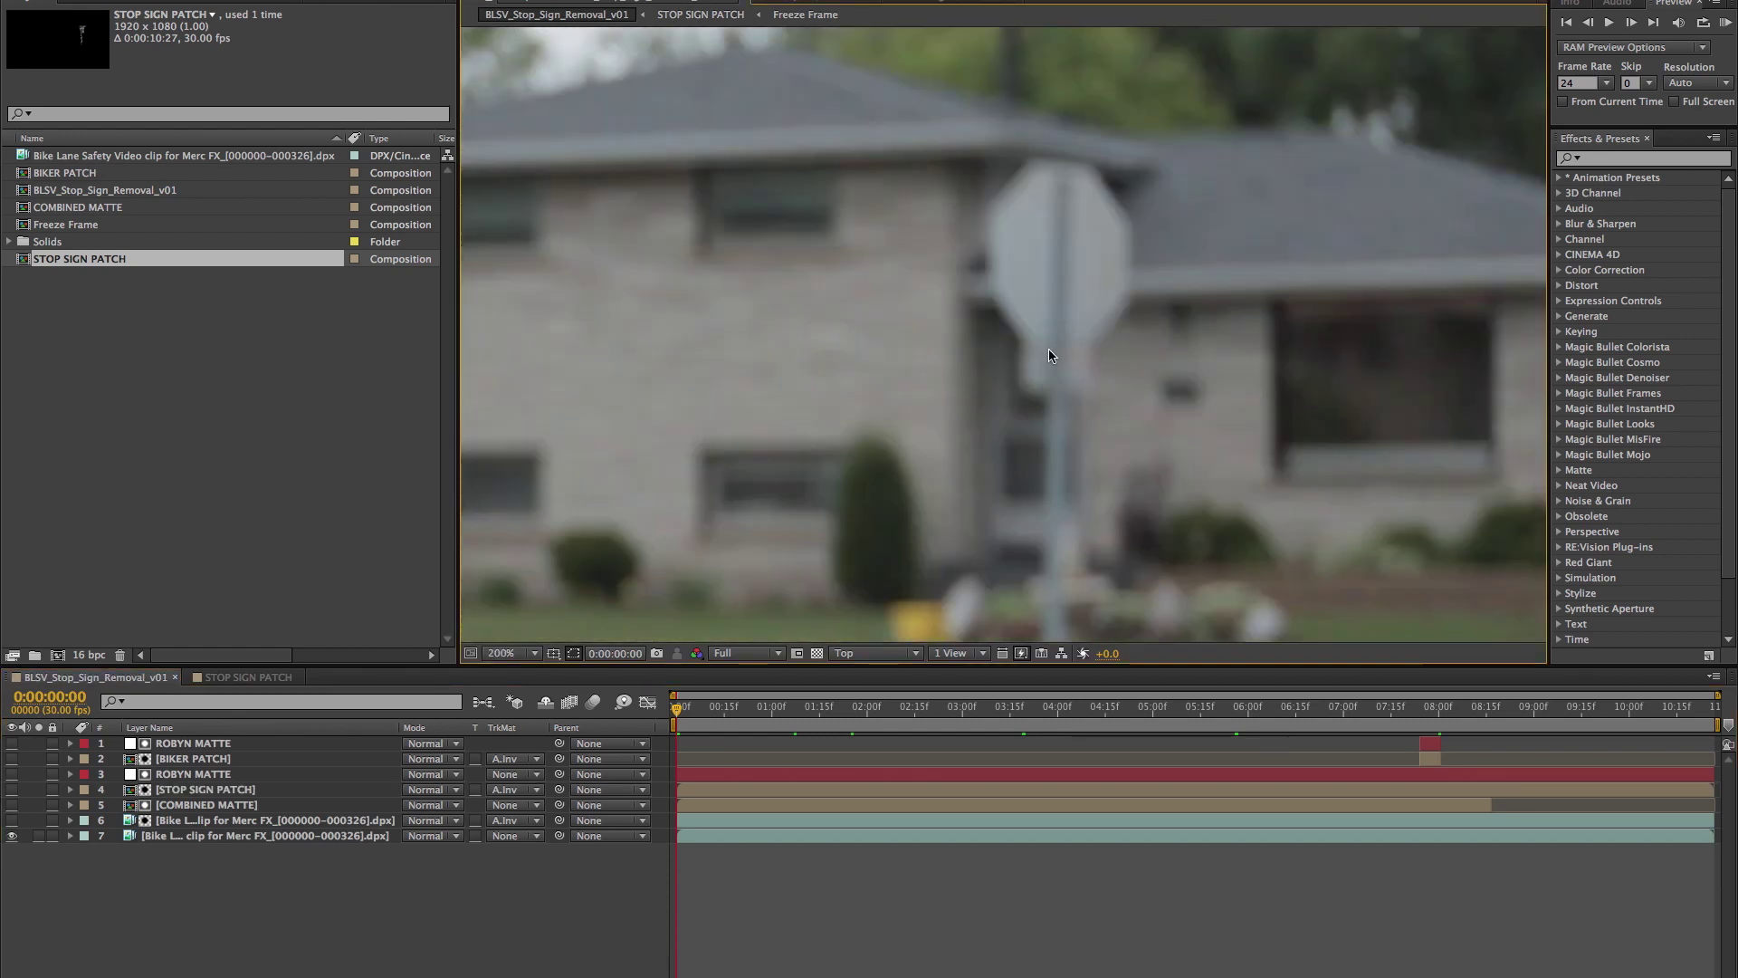
left_click_drag(1048, 354, 1050, 305)
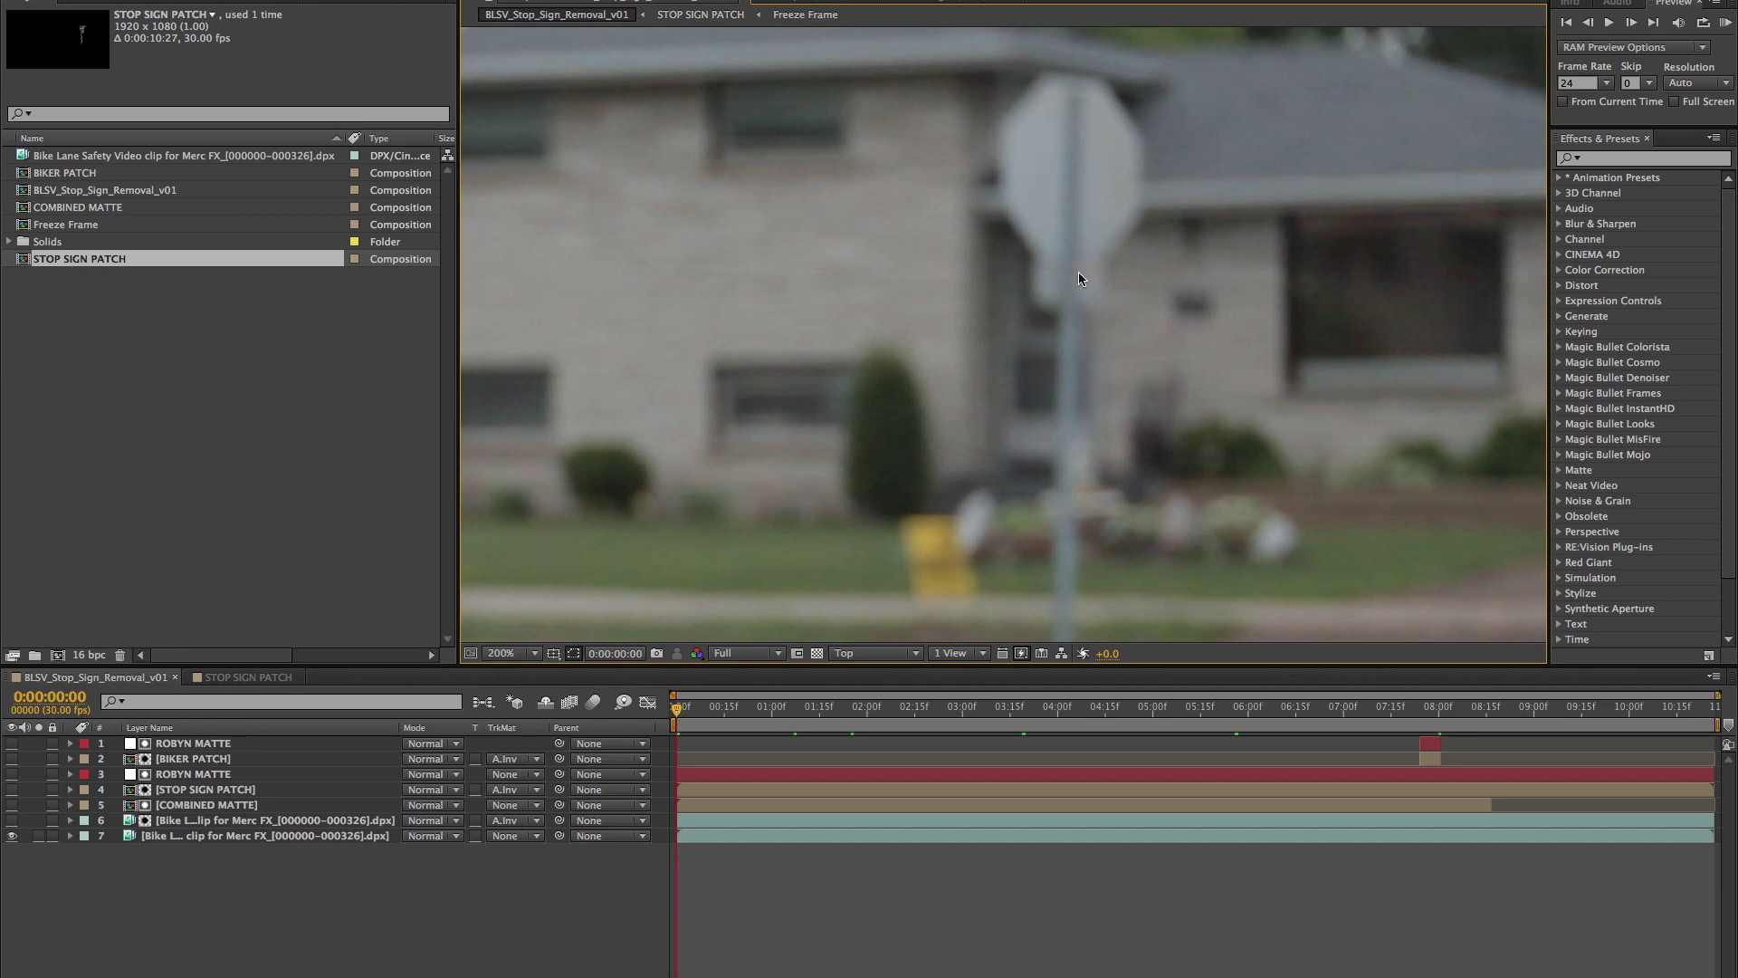
Close the STOP SIGN PATCH composition and make the STOP SIGN PATCH layer visible in the main composition.
left_click(249, 678)
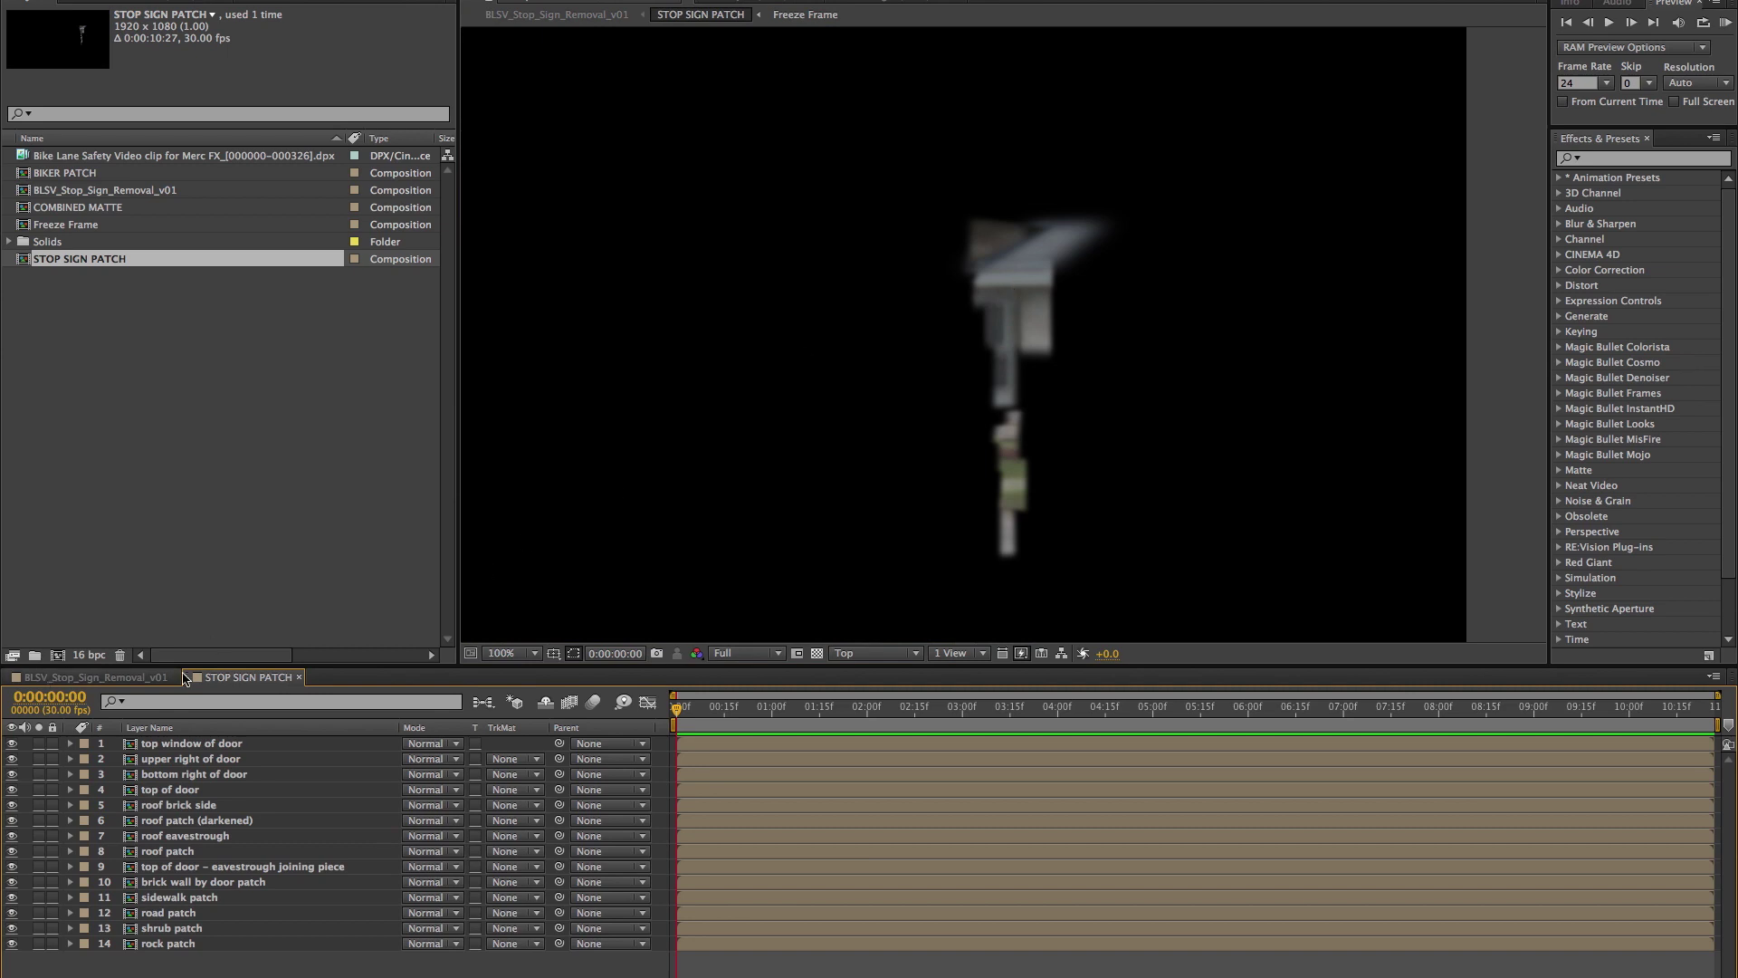
left_click(297, 677)
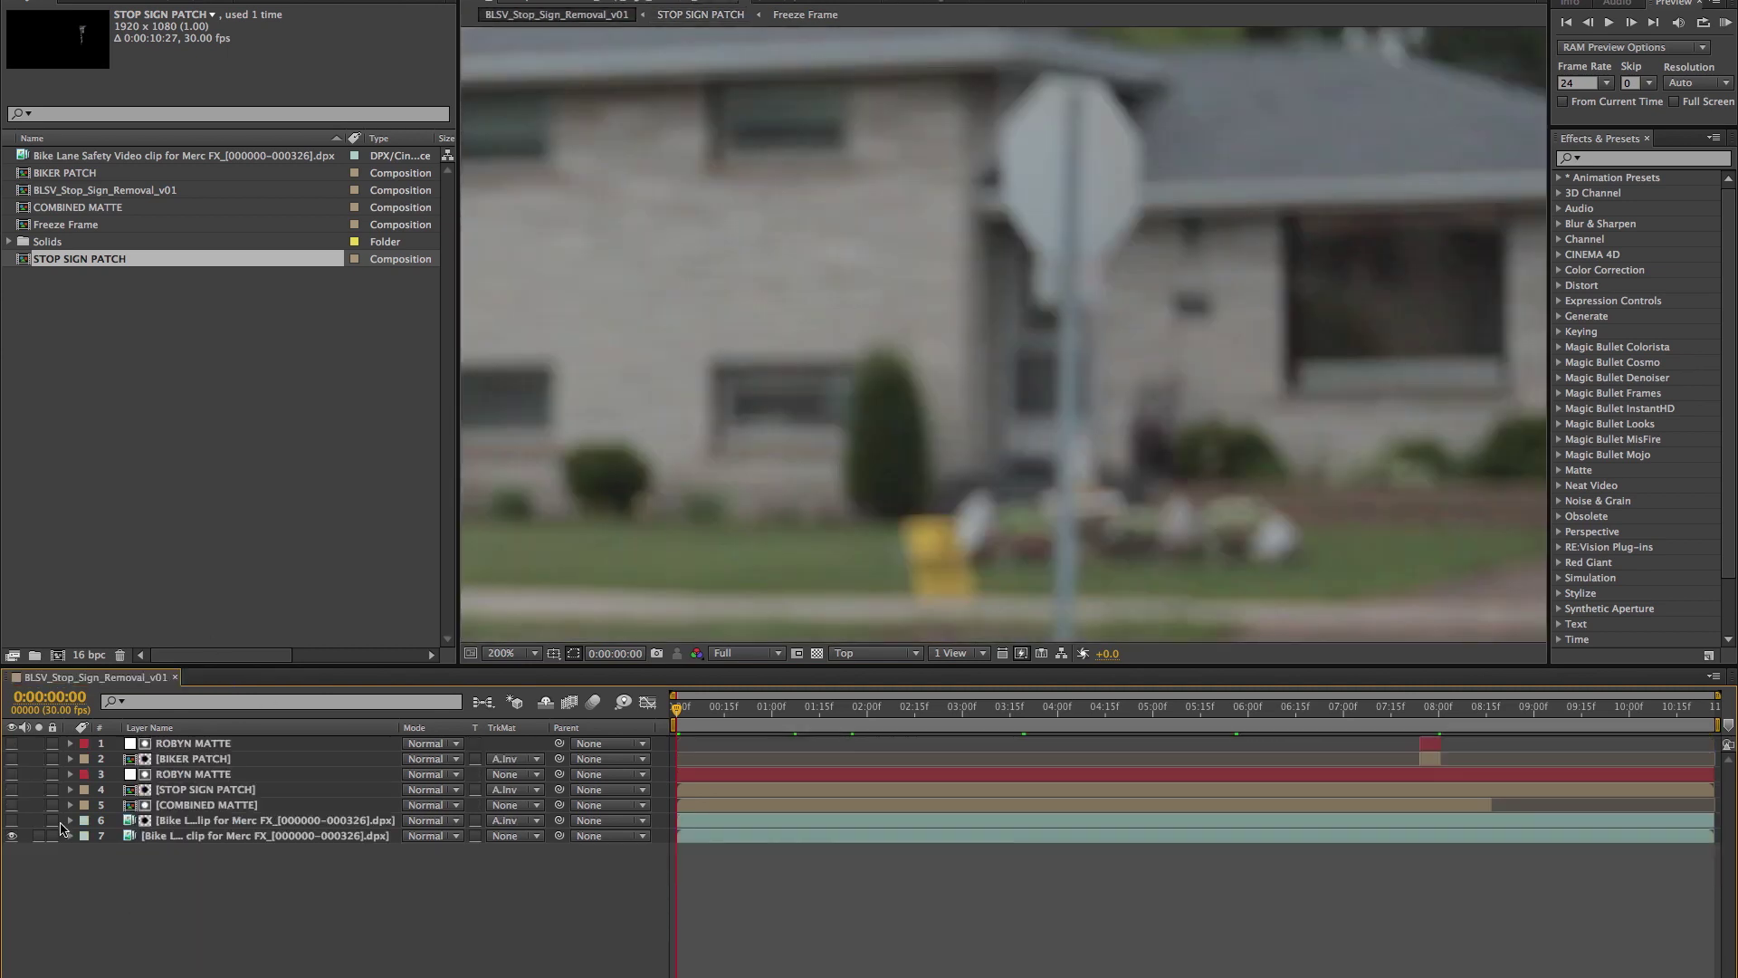
key("comma")
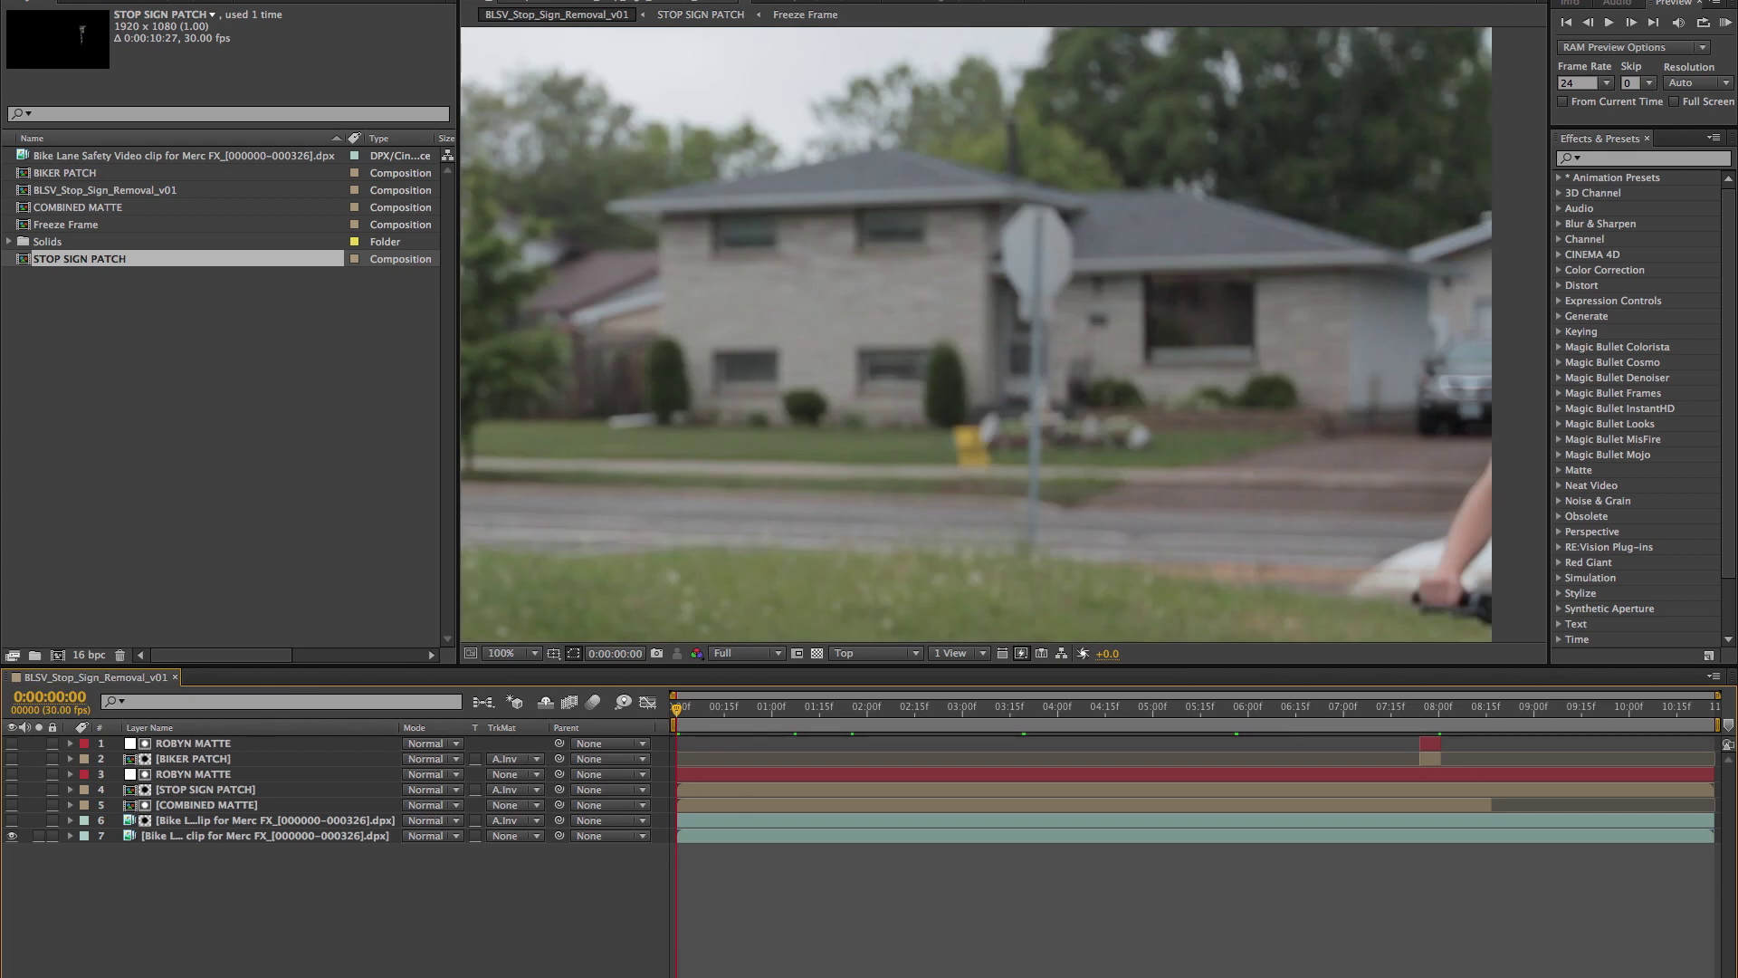
left_click(11, 790)
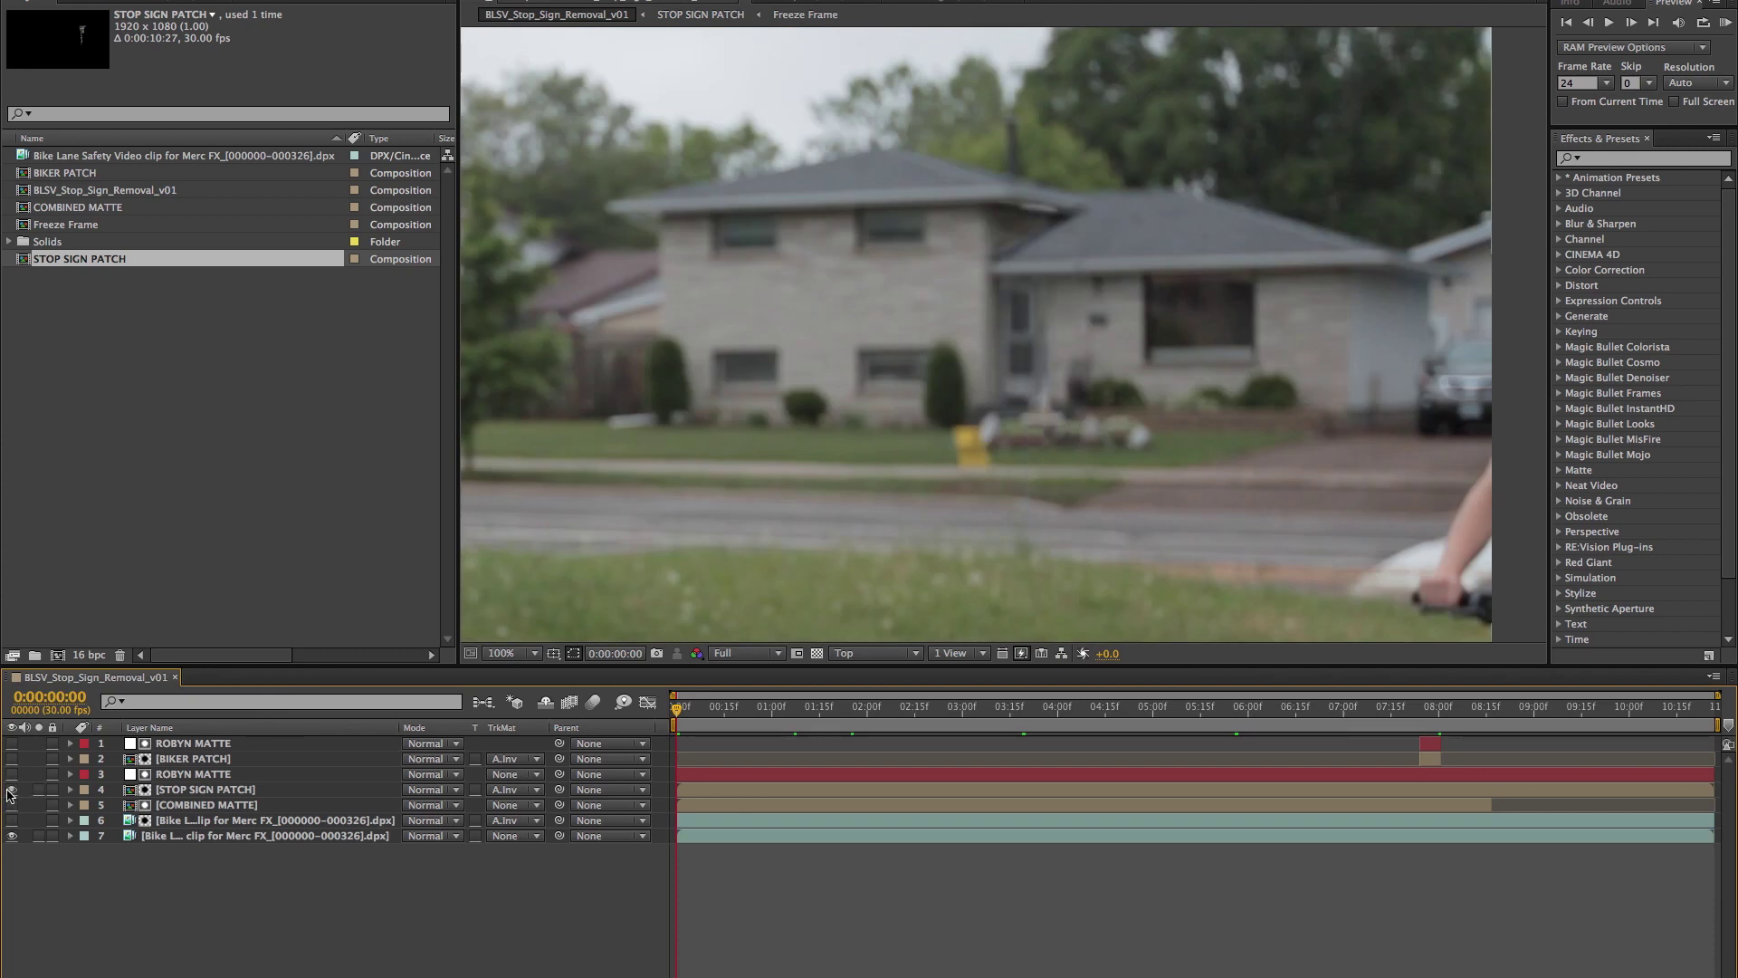
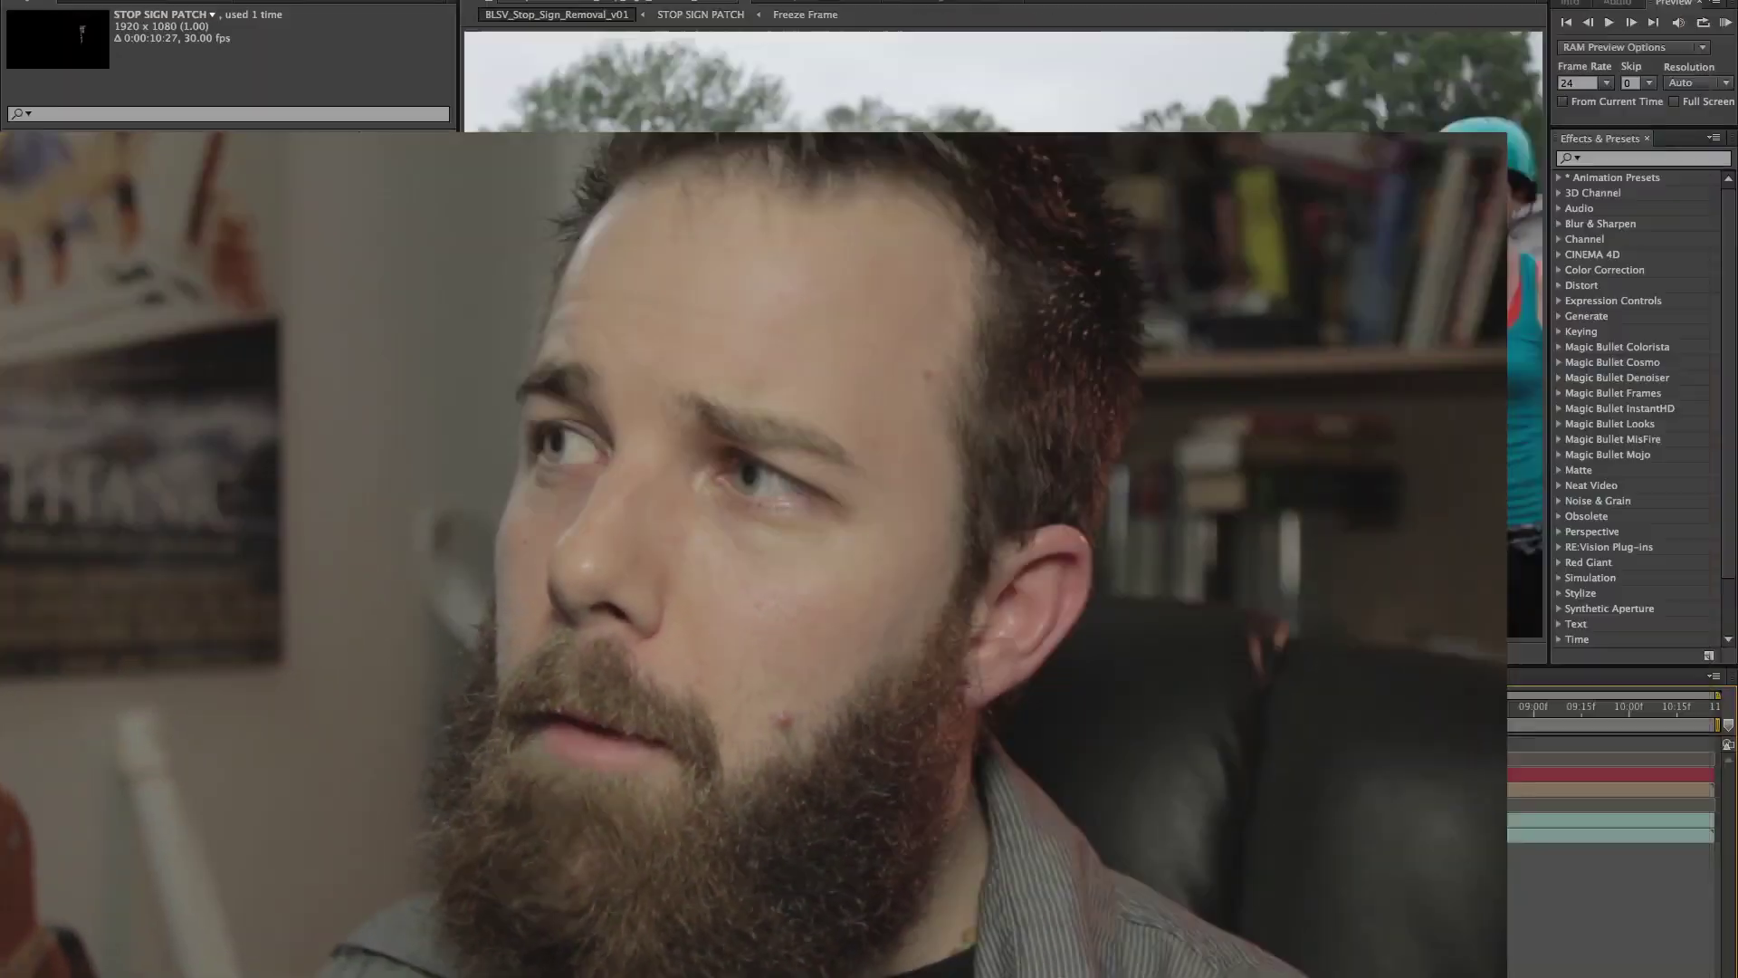
Scrub to where the rider passes the patch and select the rider matte on layer 3 to examine its roto masks.
left_click_drag(799, 719, 845, 724)
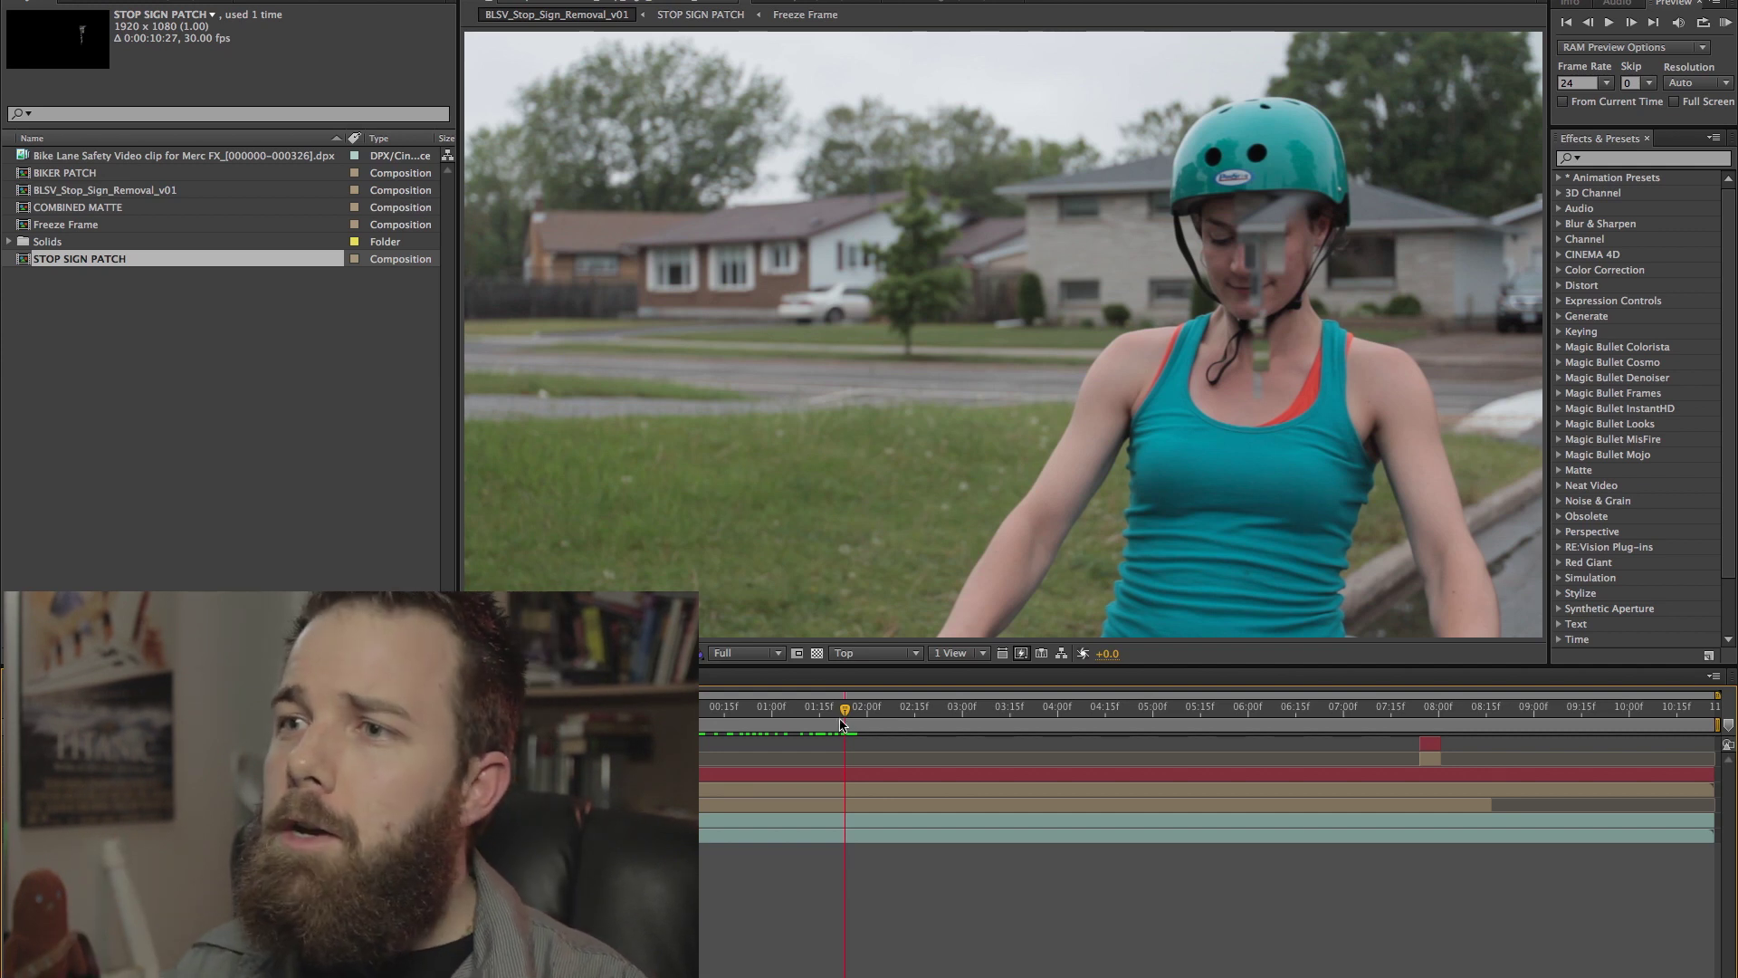
left_click(199, 775)
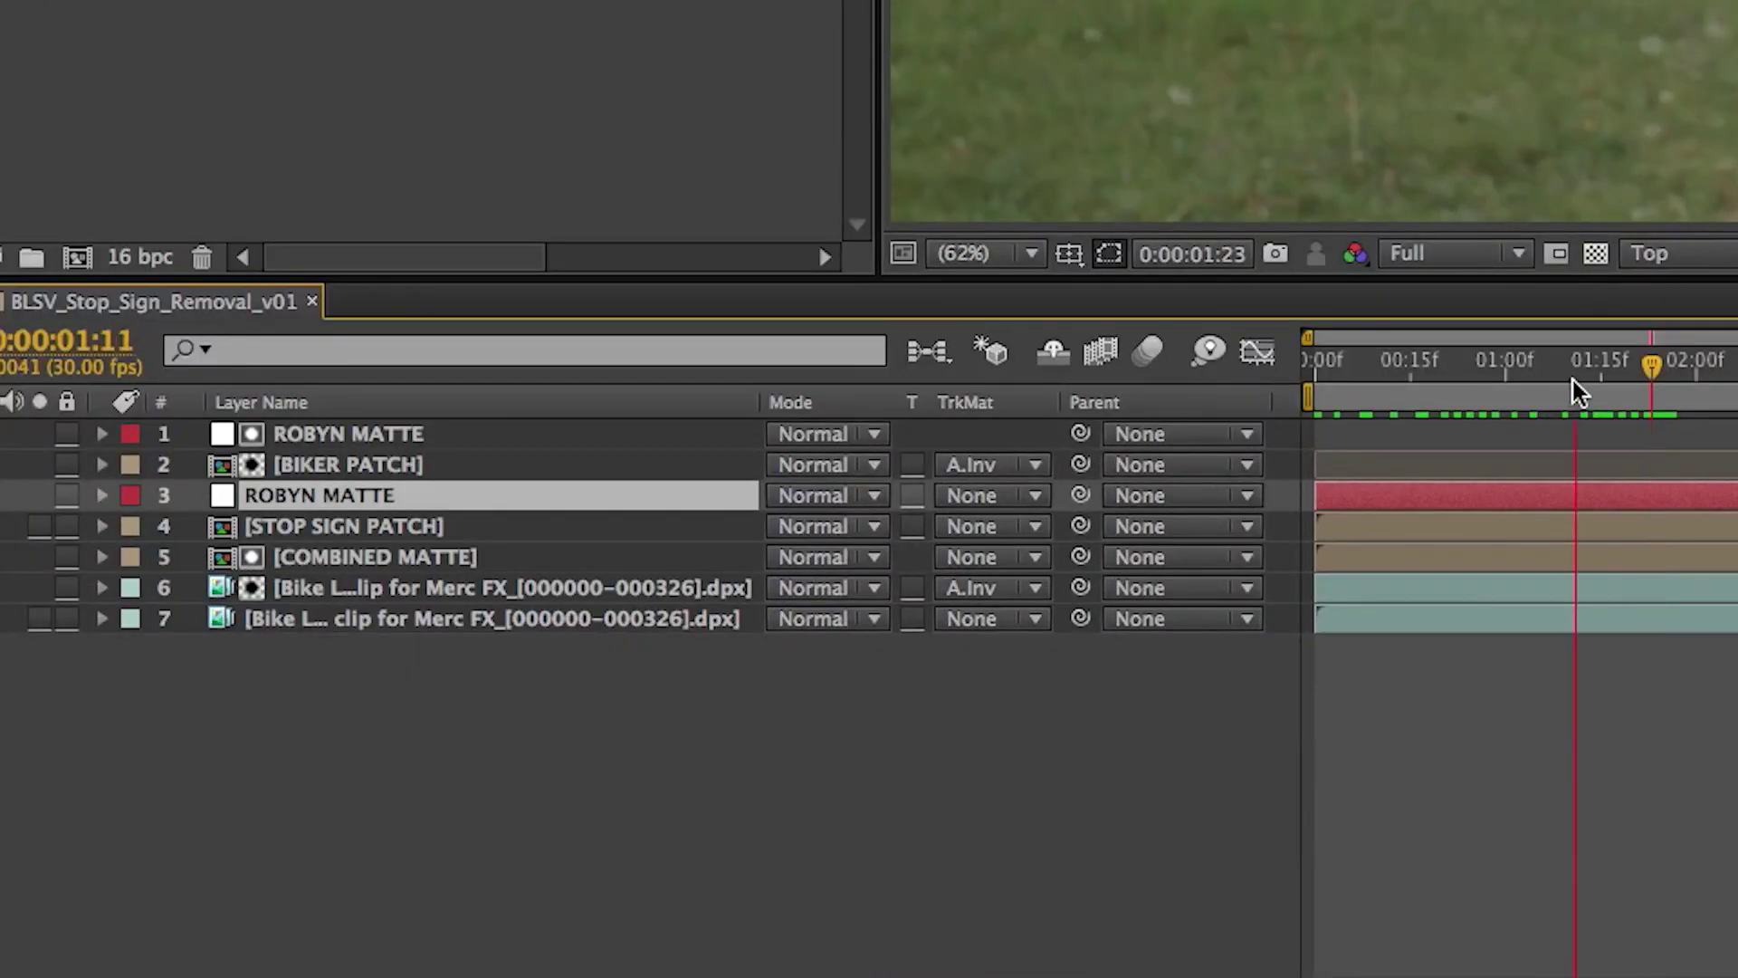
left_click_drag(1573, 380, 1629, 397)
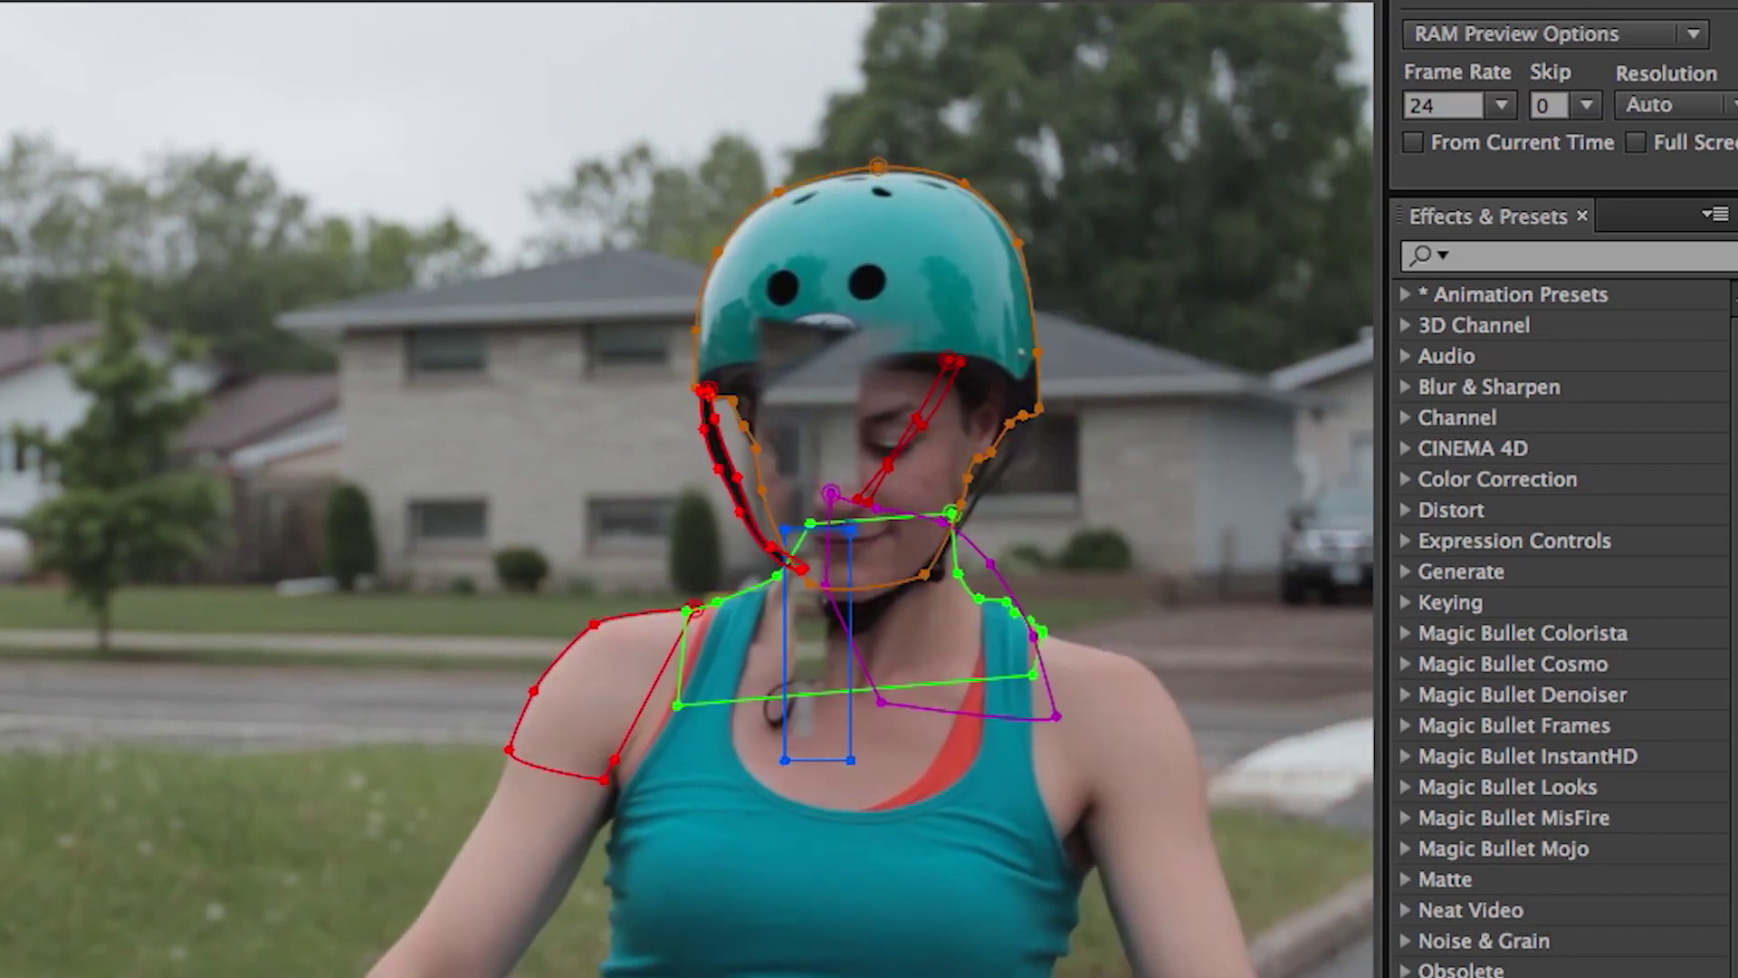
Set the track matte of the STOP SIGN PATCH layer to alpha inverted, using the rider matte above it.
key("super+shift+a")
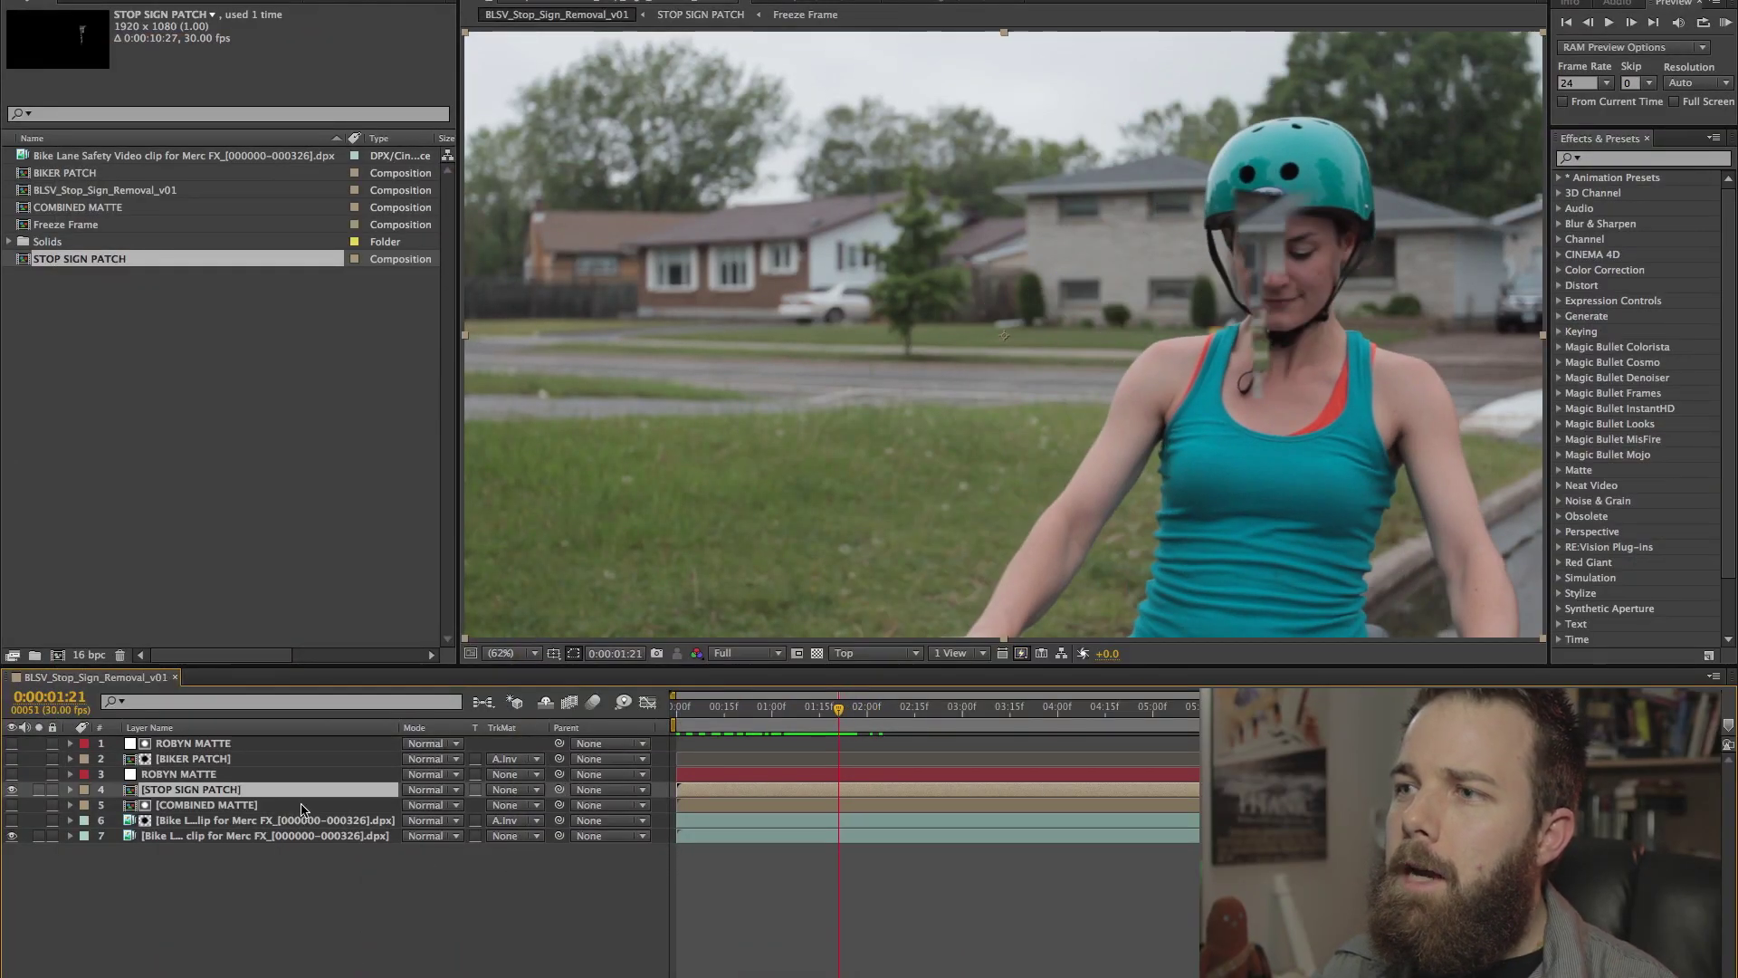
left_click(508, 791)
left_click(548, 853)
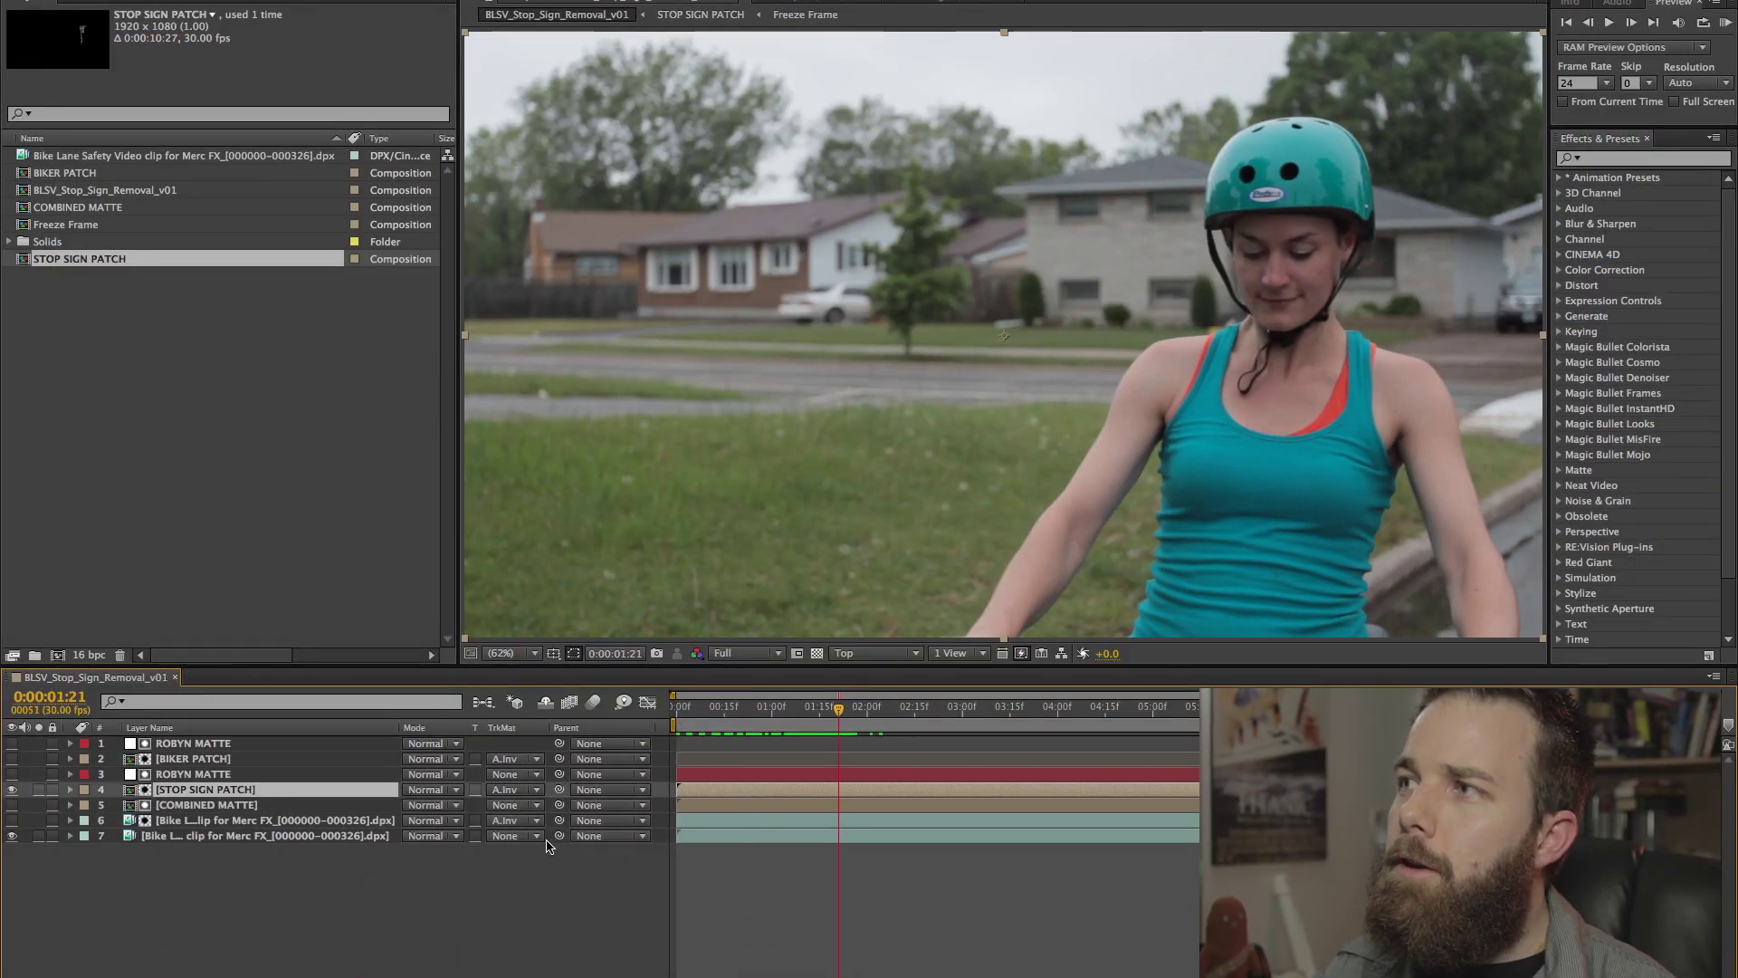
Move to 0:00:07:28, make the BIKER PATCH layer visible, and inspect the isolated cyclist.
left_click_drag(820, 718, 1432, 738)
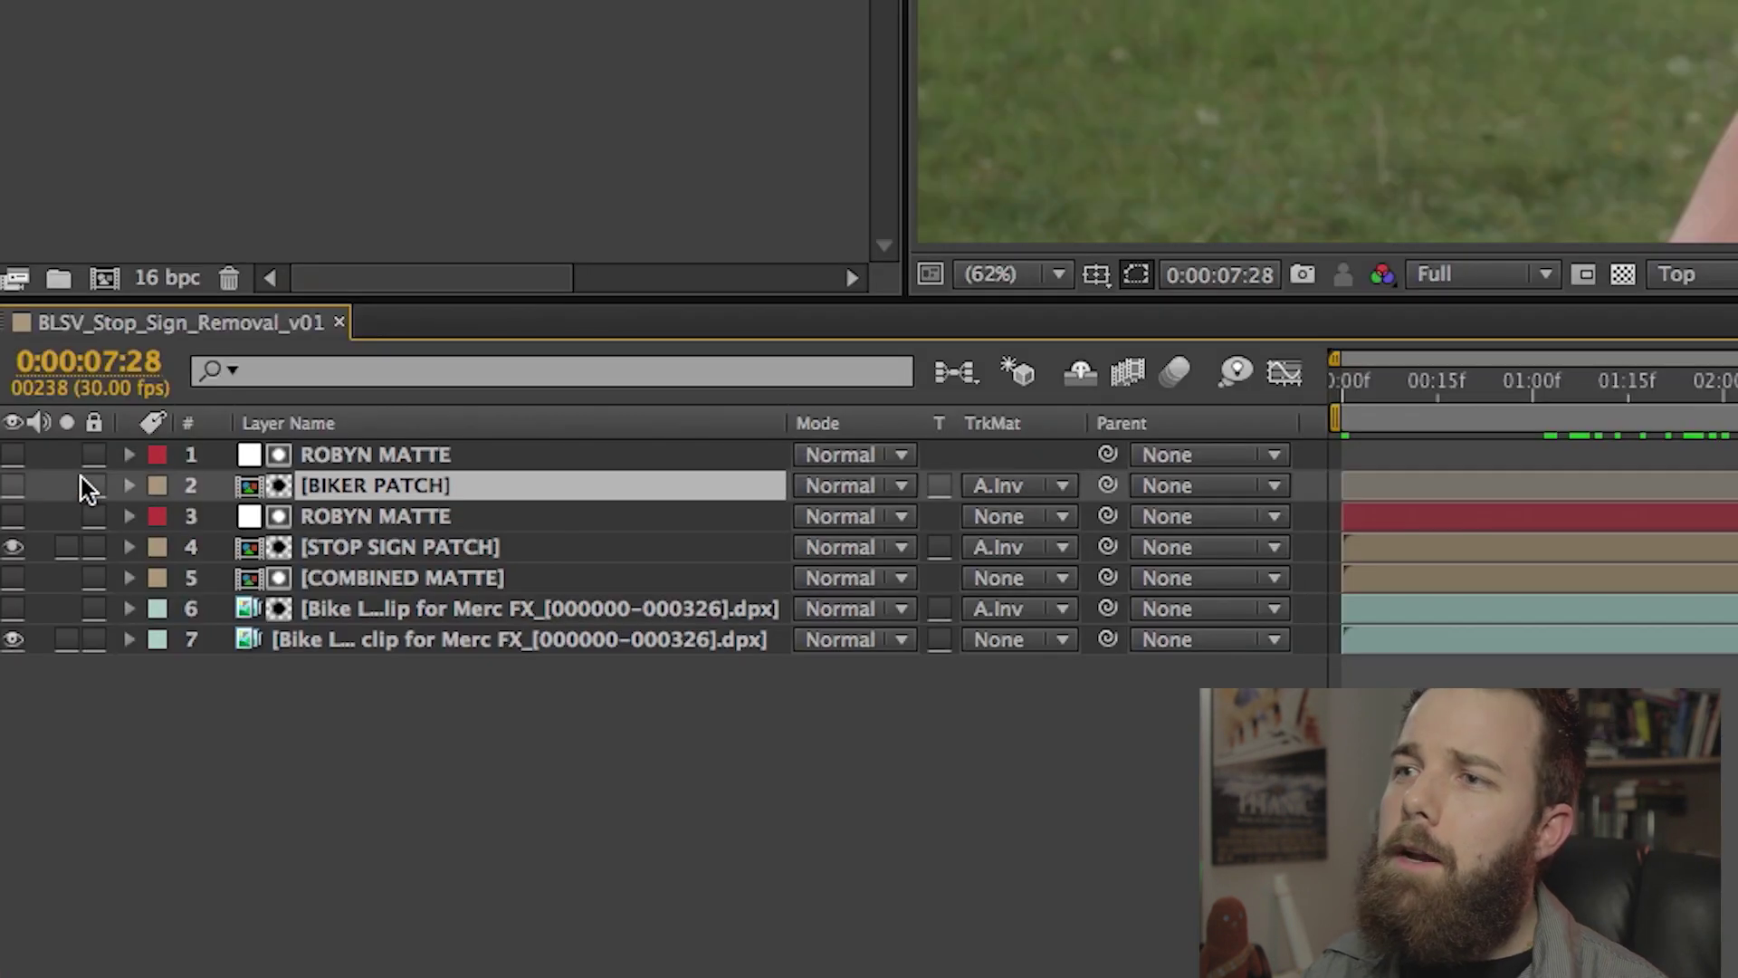
left_click(362, 448)
left_click(367, 485)
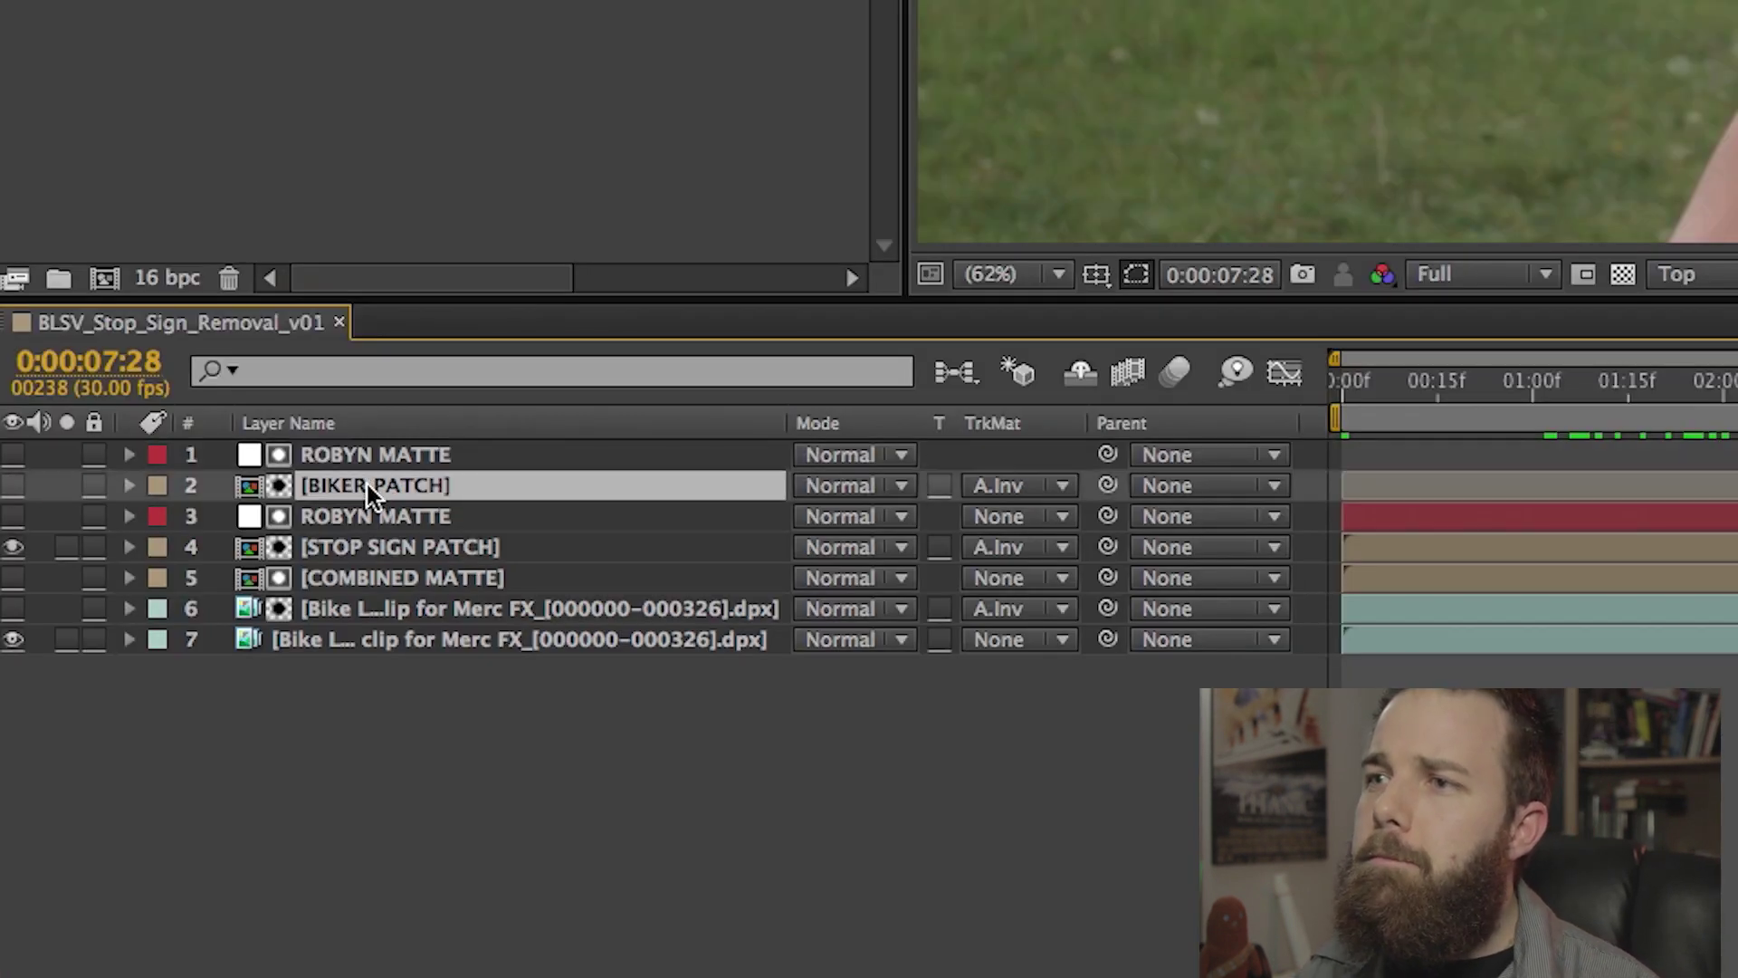
left_click(15, 481)
left_click(15, 481)
left_click(16, 481)
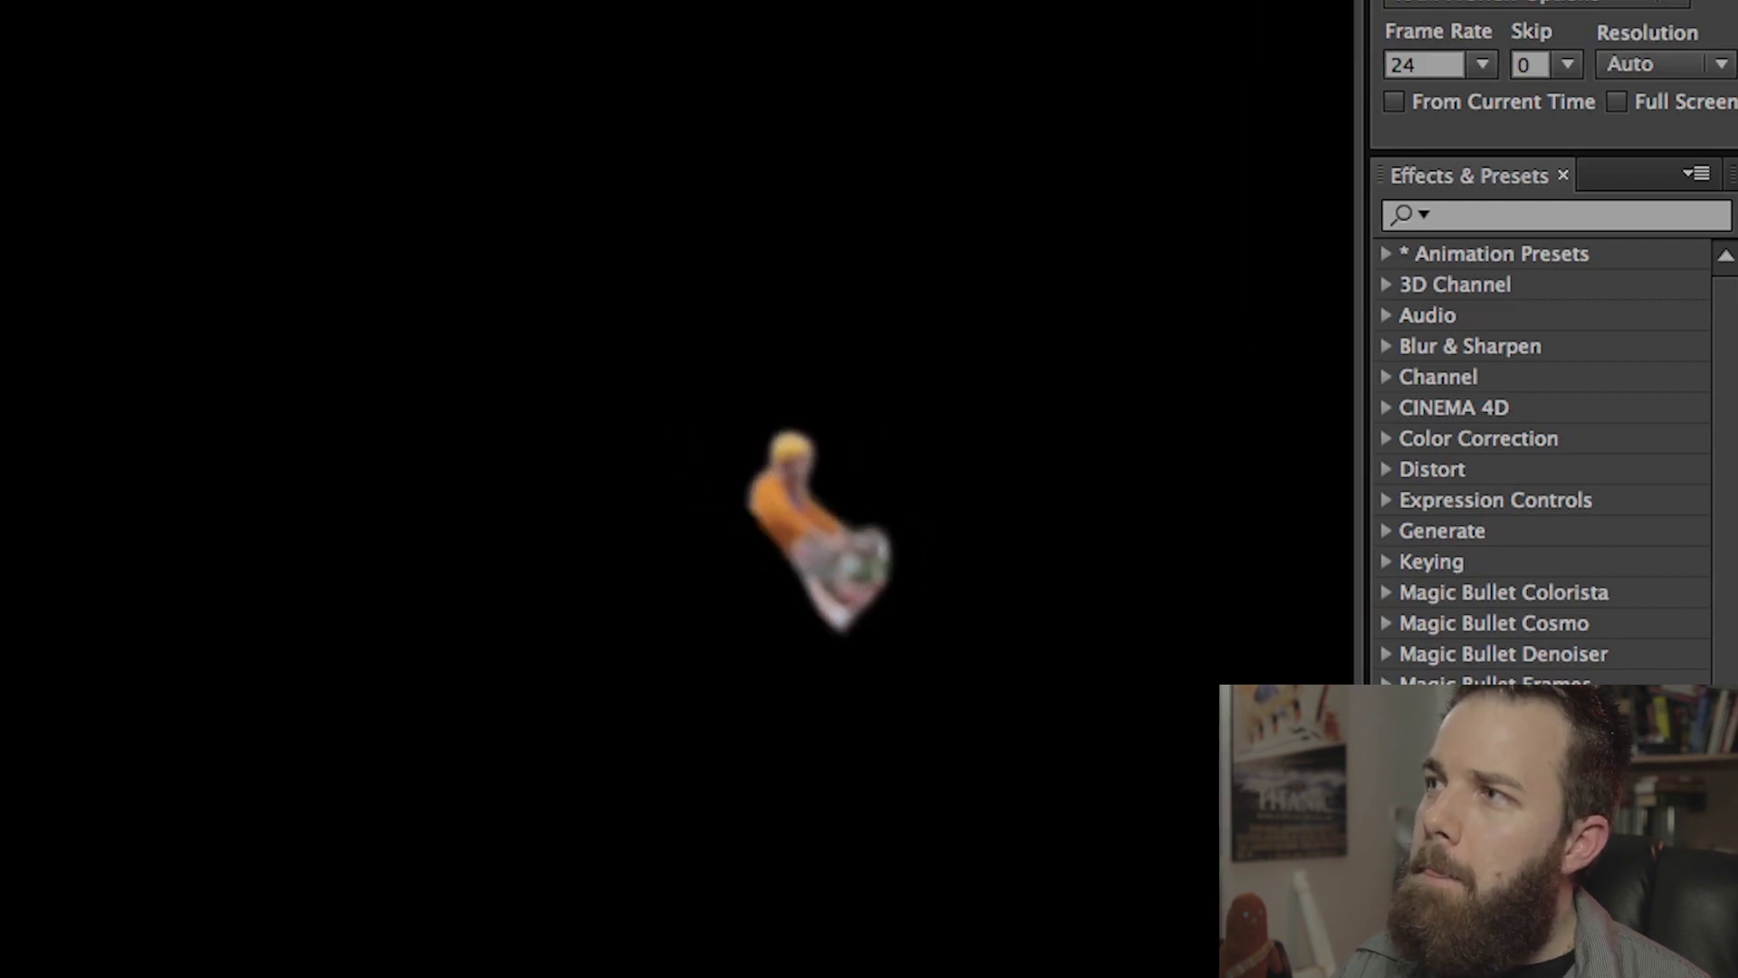
left_click(819, 554)
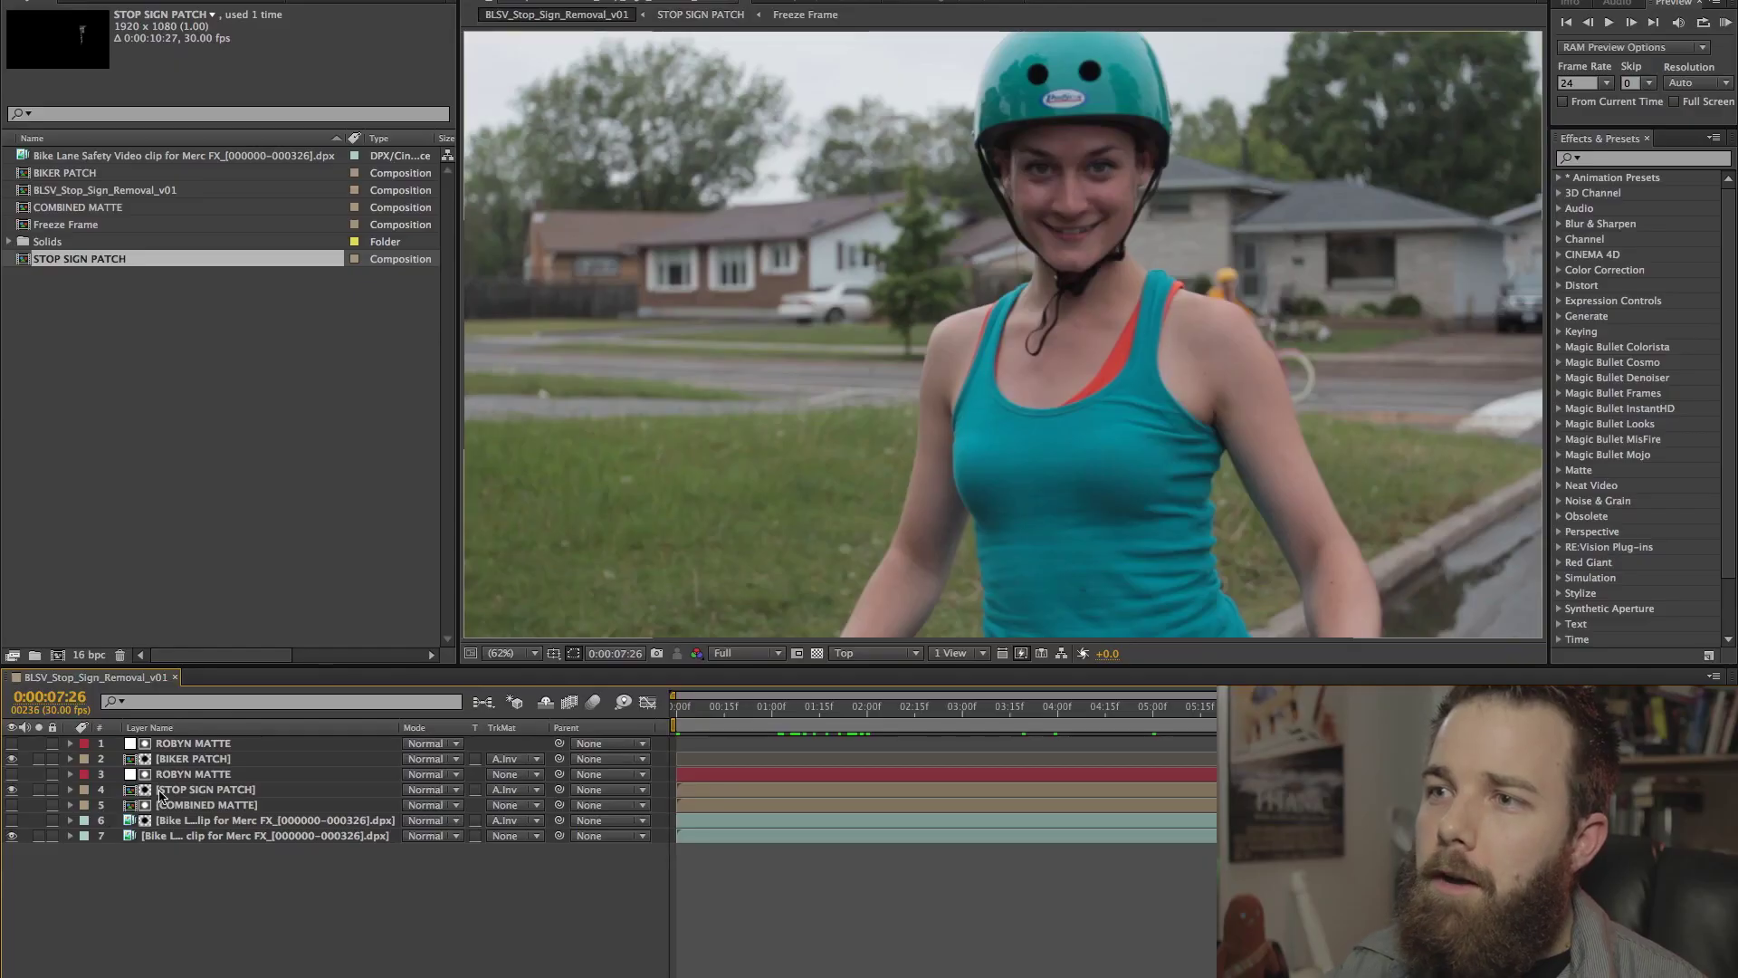
Make the masked clip copy on layer 6 visible, and solo and toggle it to inspect its patch over the white car.
left_click(181, 821)
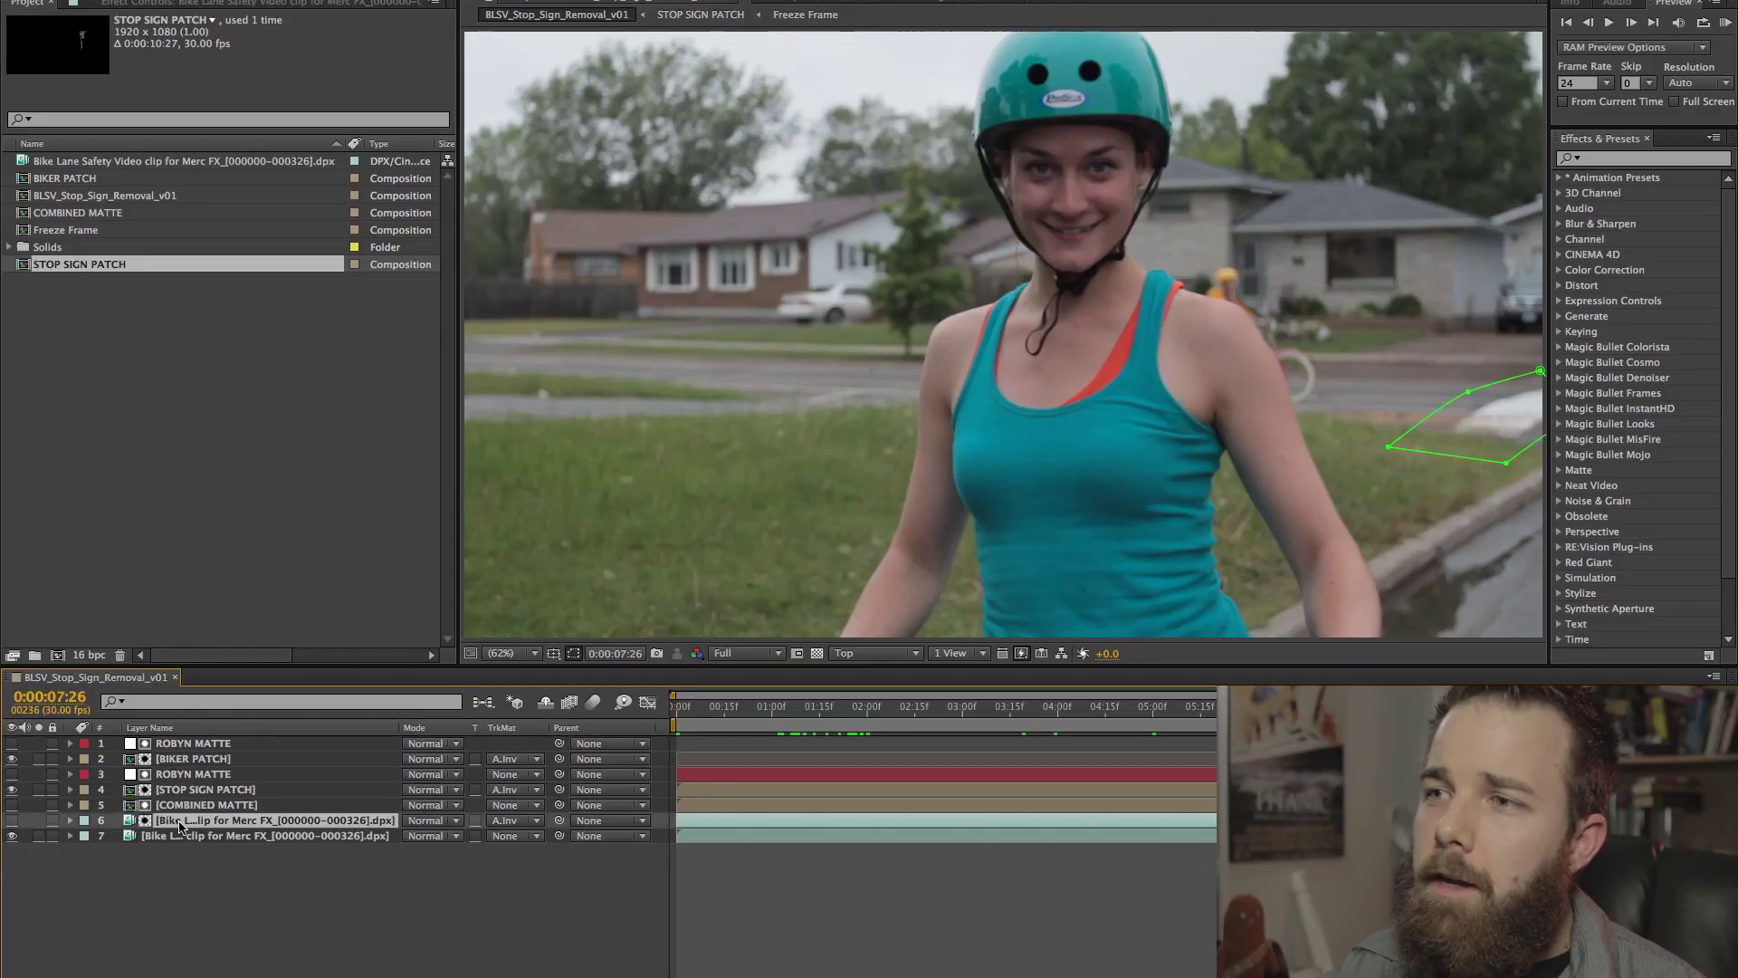
left_click(212, 837)
left_click(219, 824)
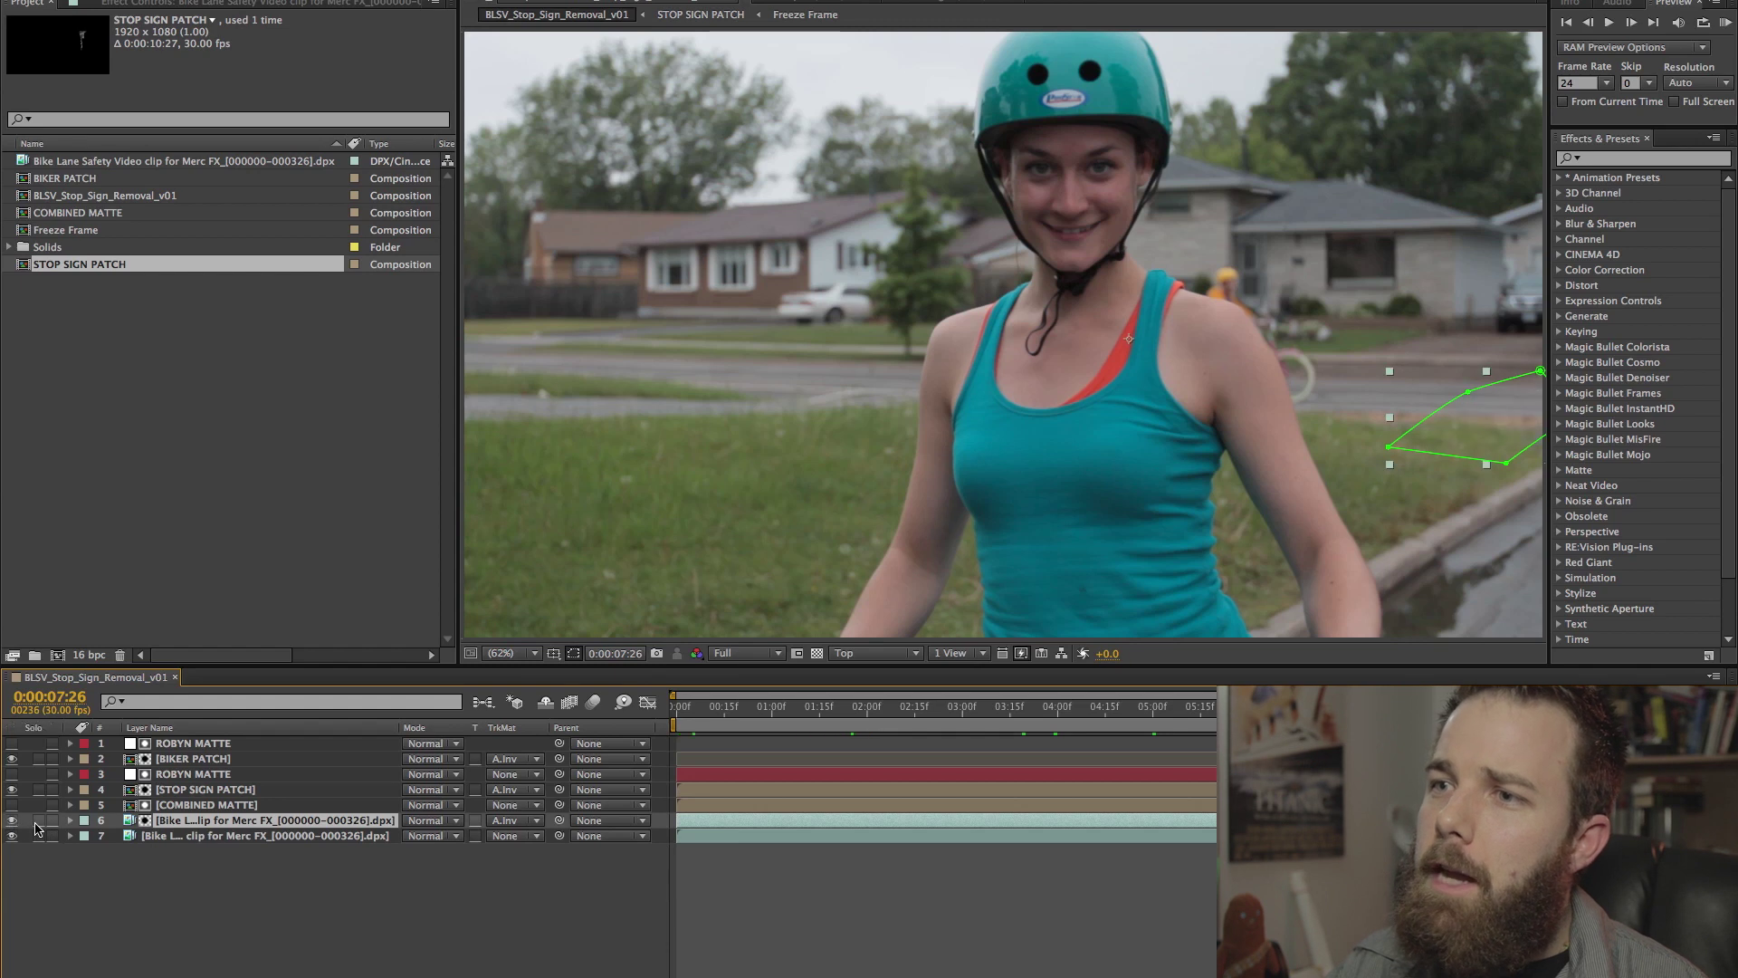
left_click(38, 820)
left_click(1598, 869)
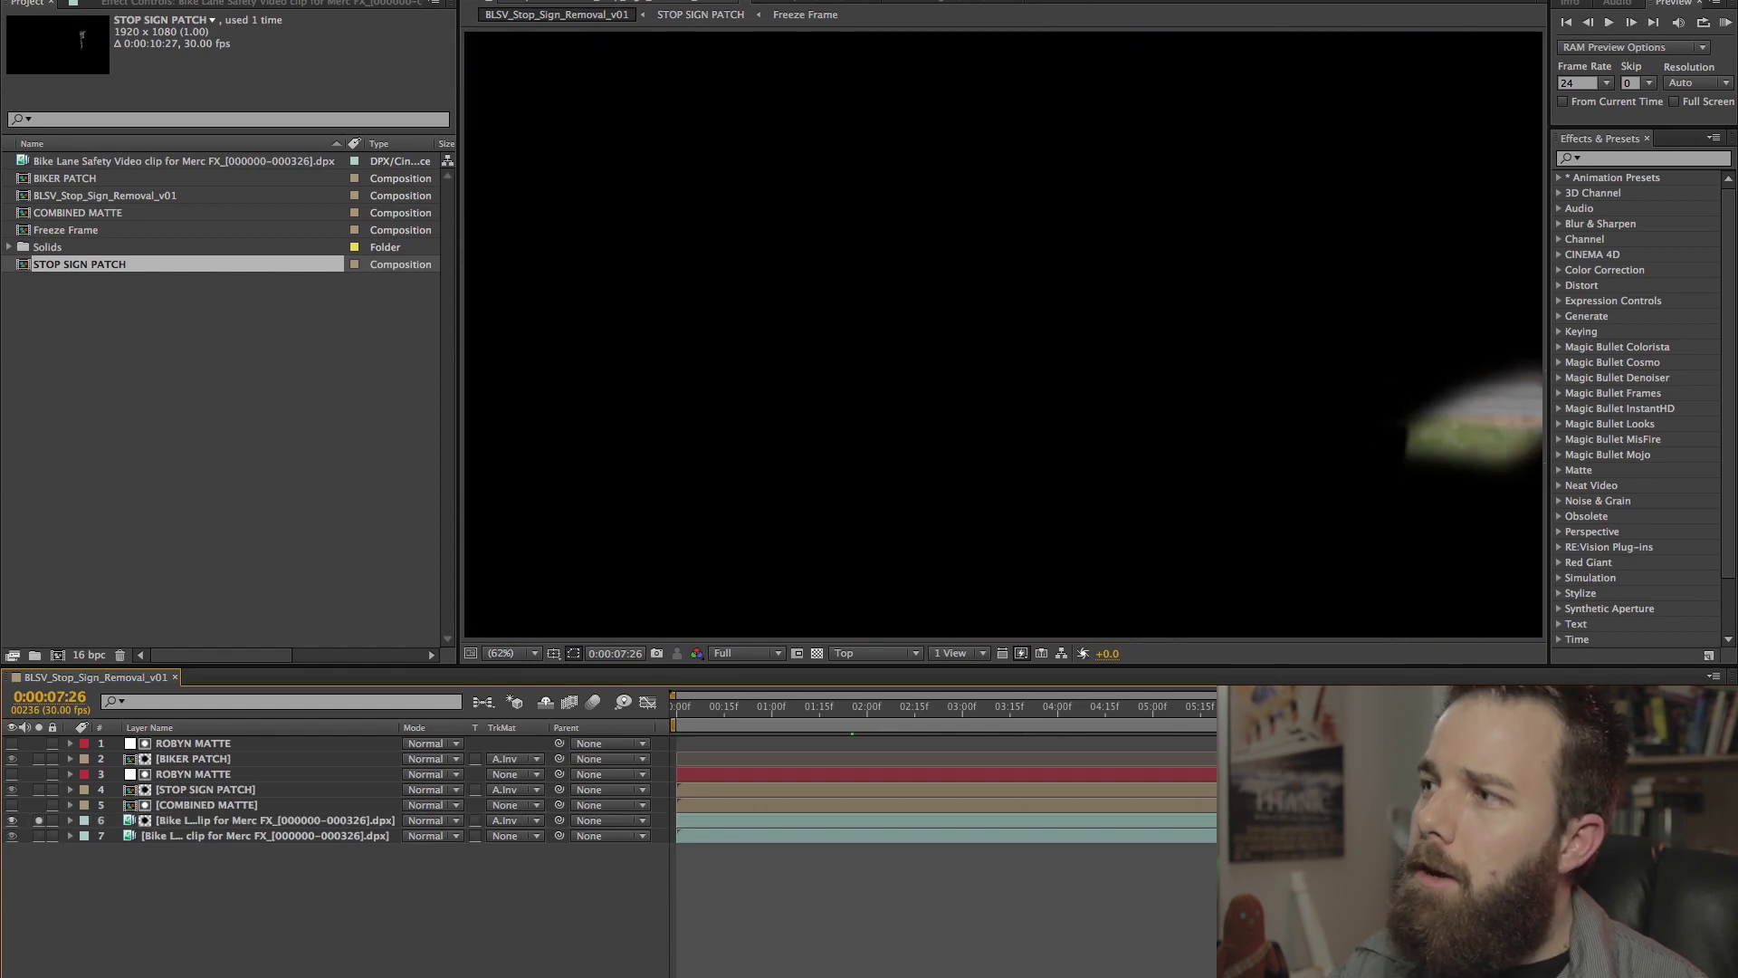
left_click(38, 820)
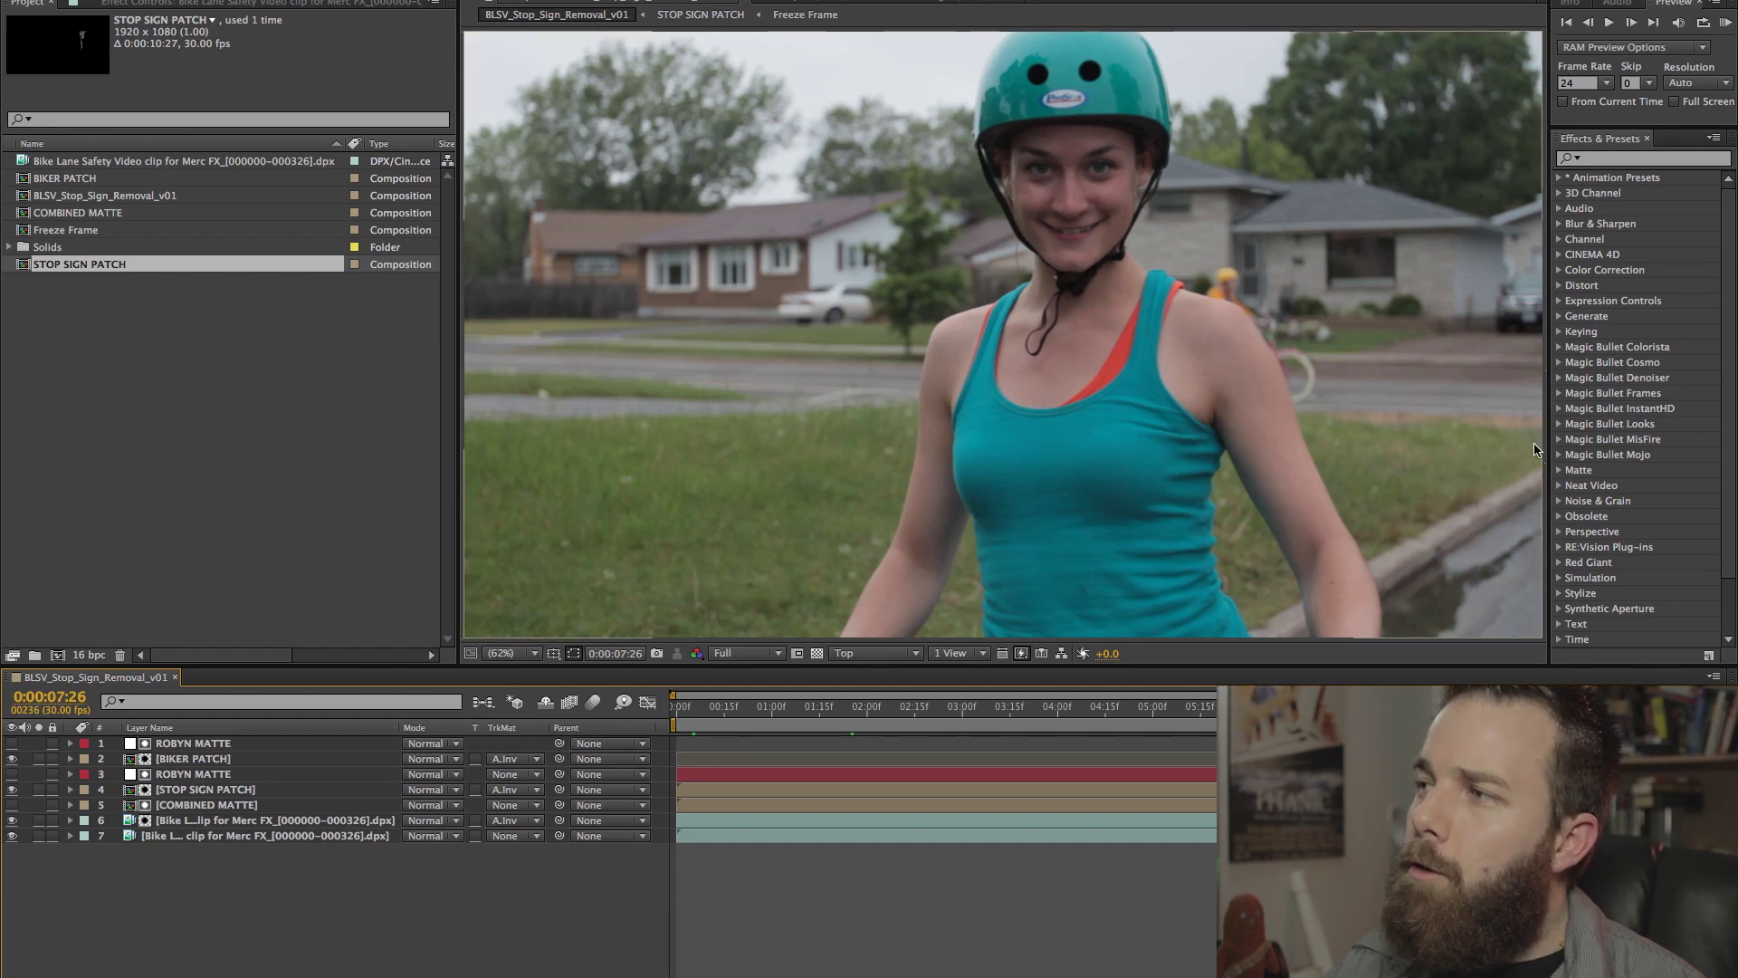
left_click(12, 821)
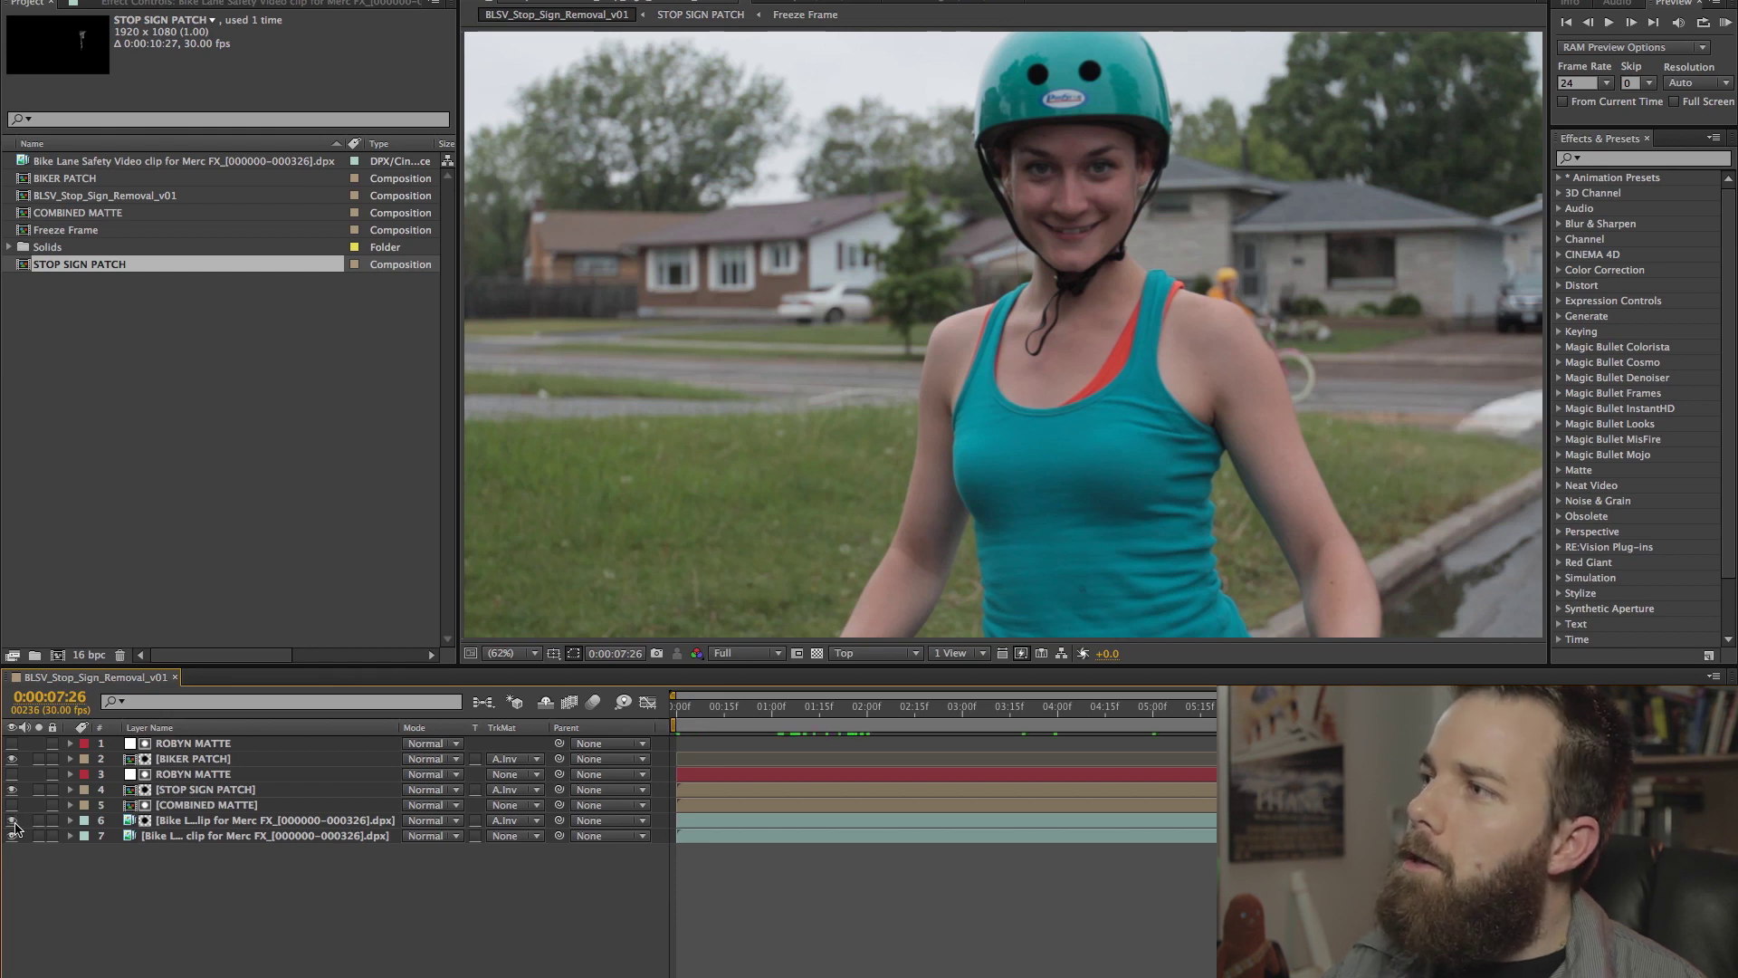
left_click(12, 821)
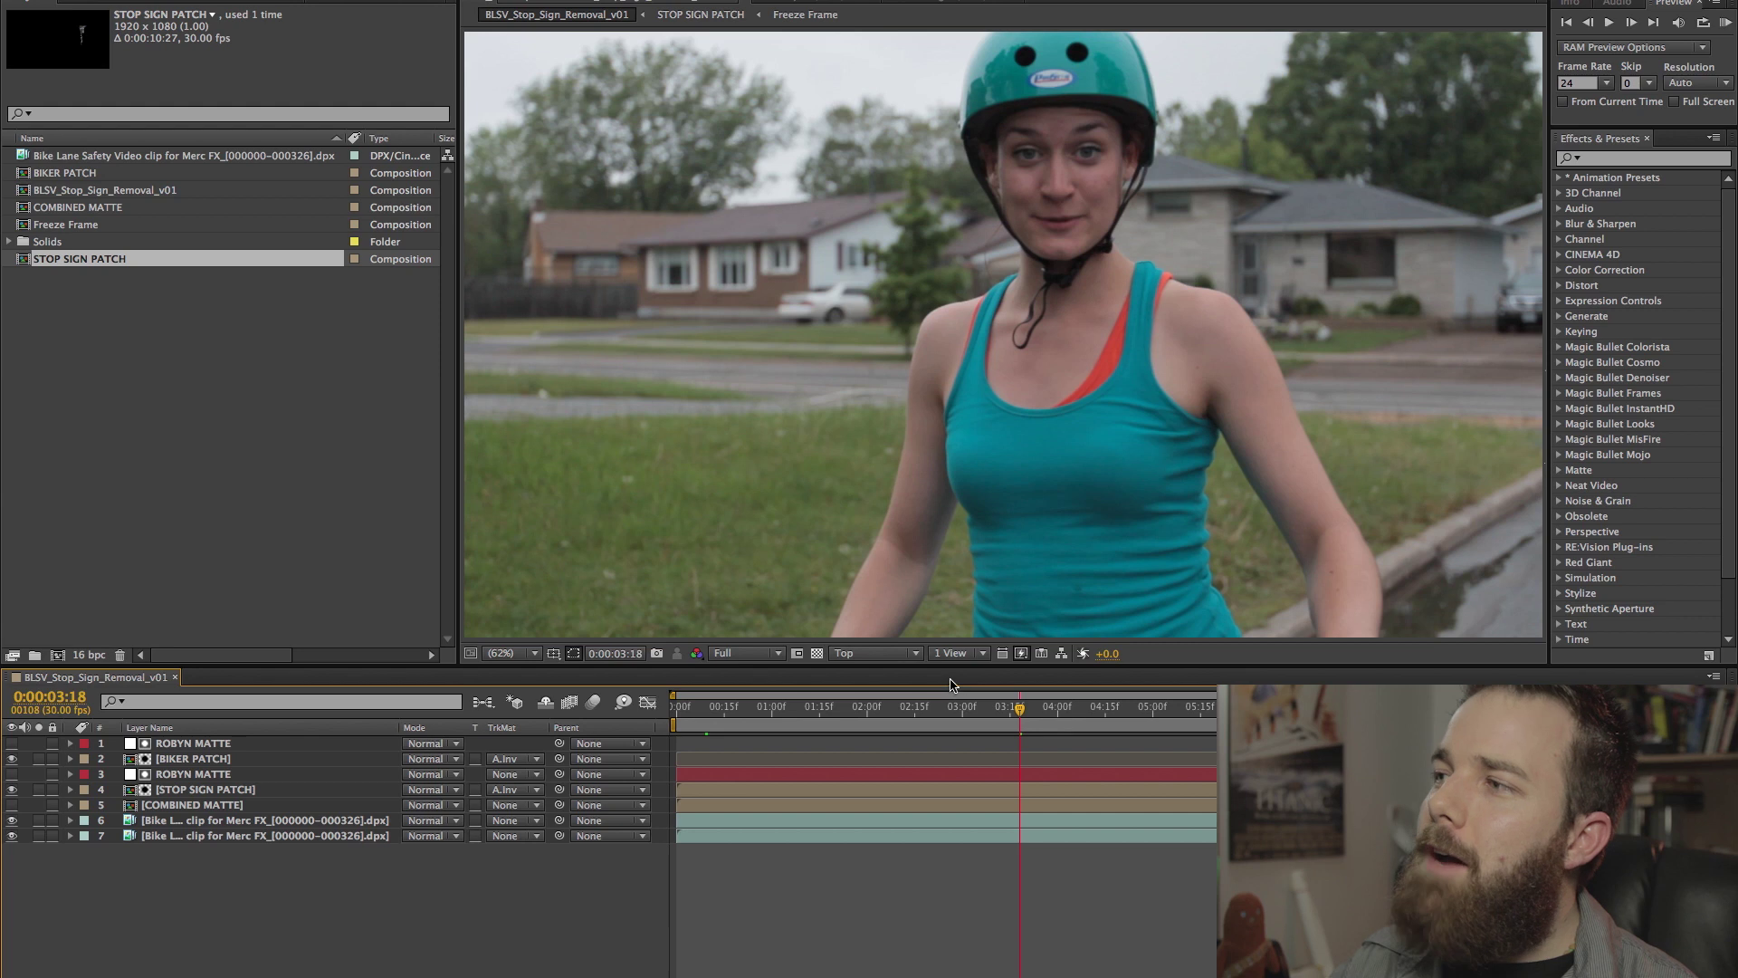
Scrub through the shot to 0:00:01:07 to examine where the masked clip copy's car patch overlaps the rider.
left_click_drag(965, 705, 1054, 722)
left_click_drag(1387, 722, 1473, 723)
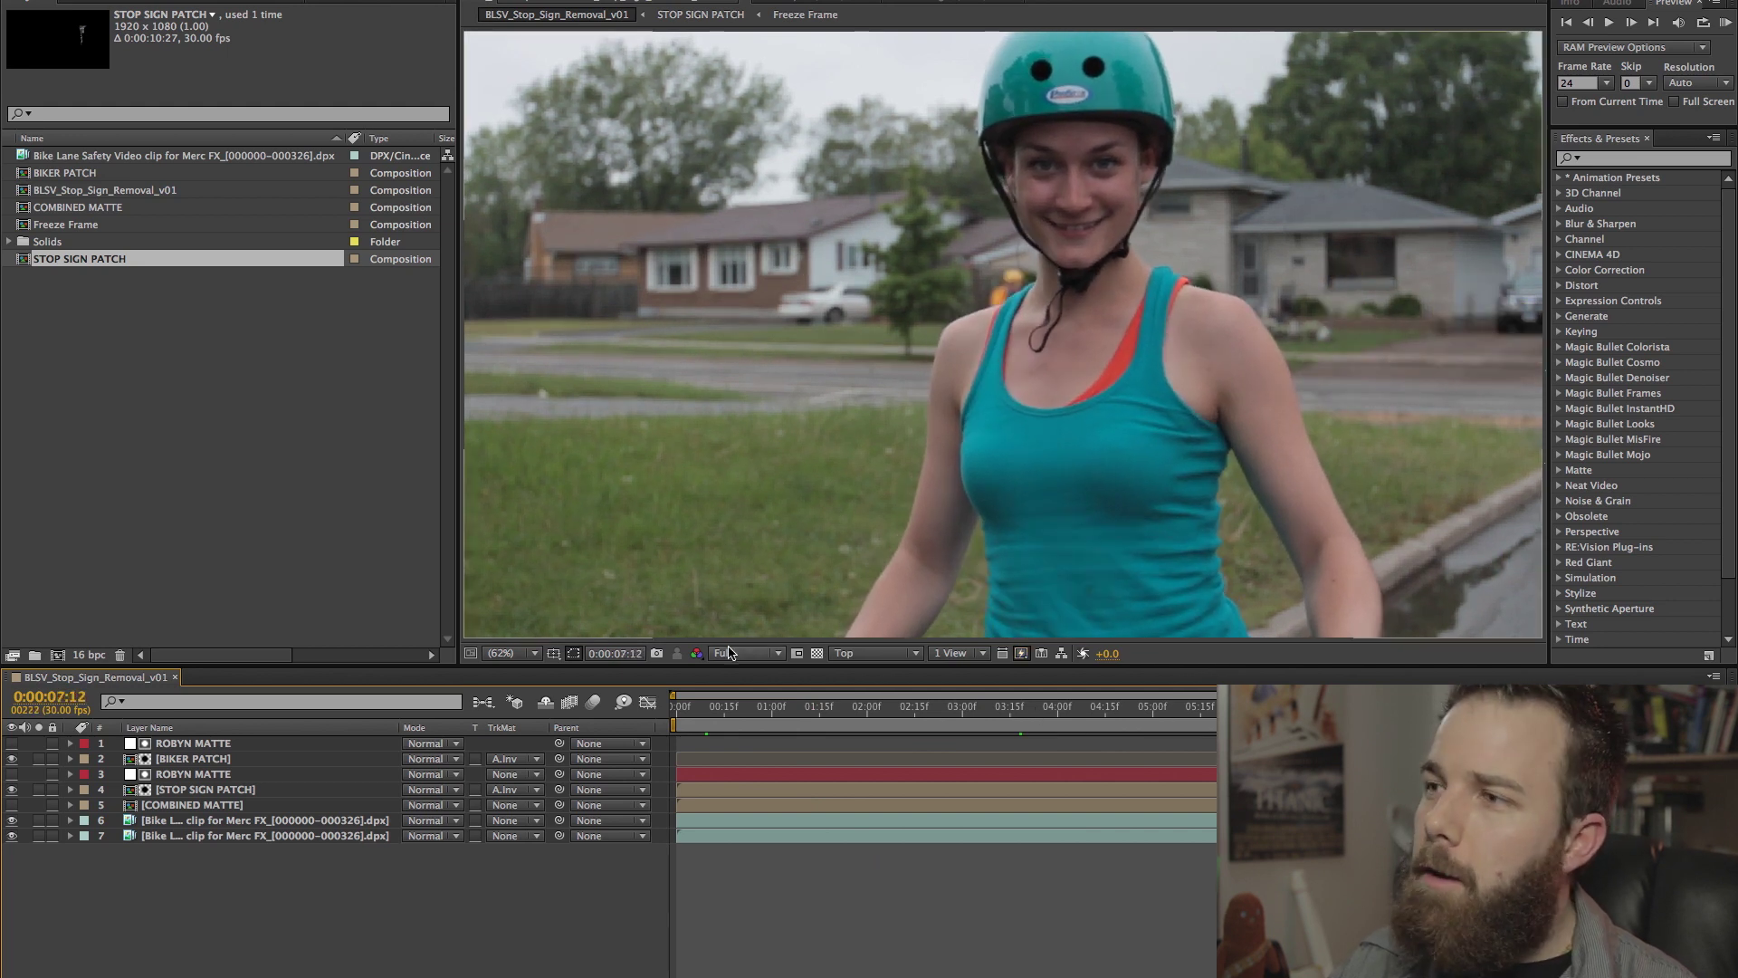
left_click_drag(793, 710, 794, 711)
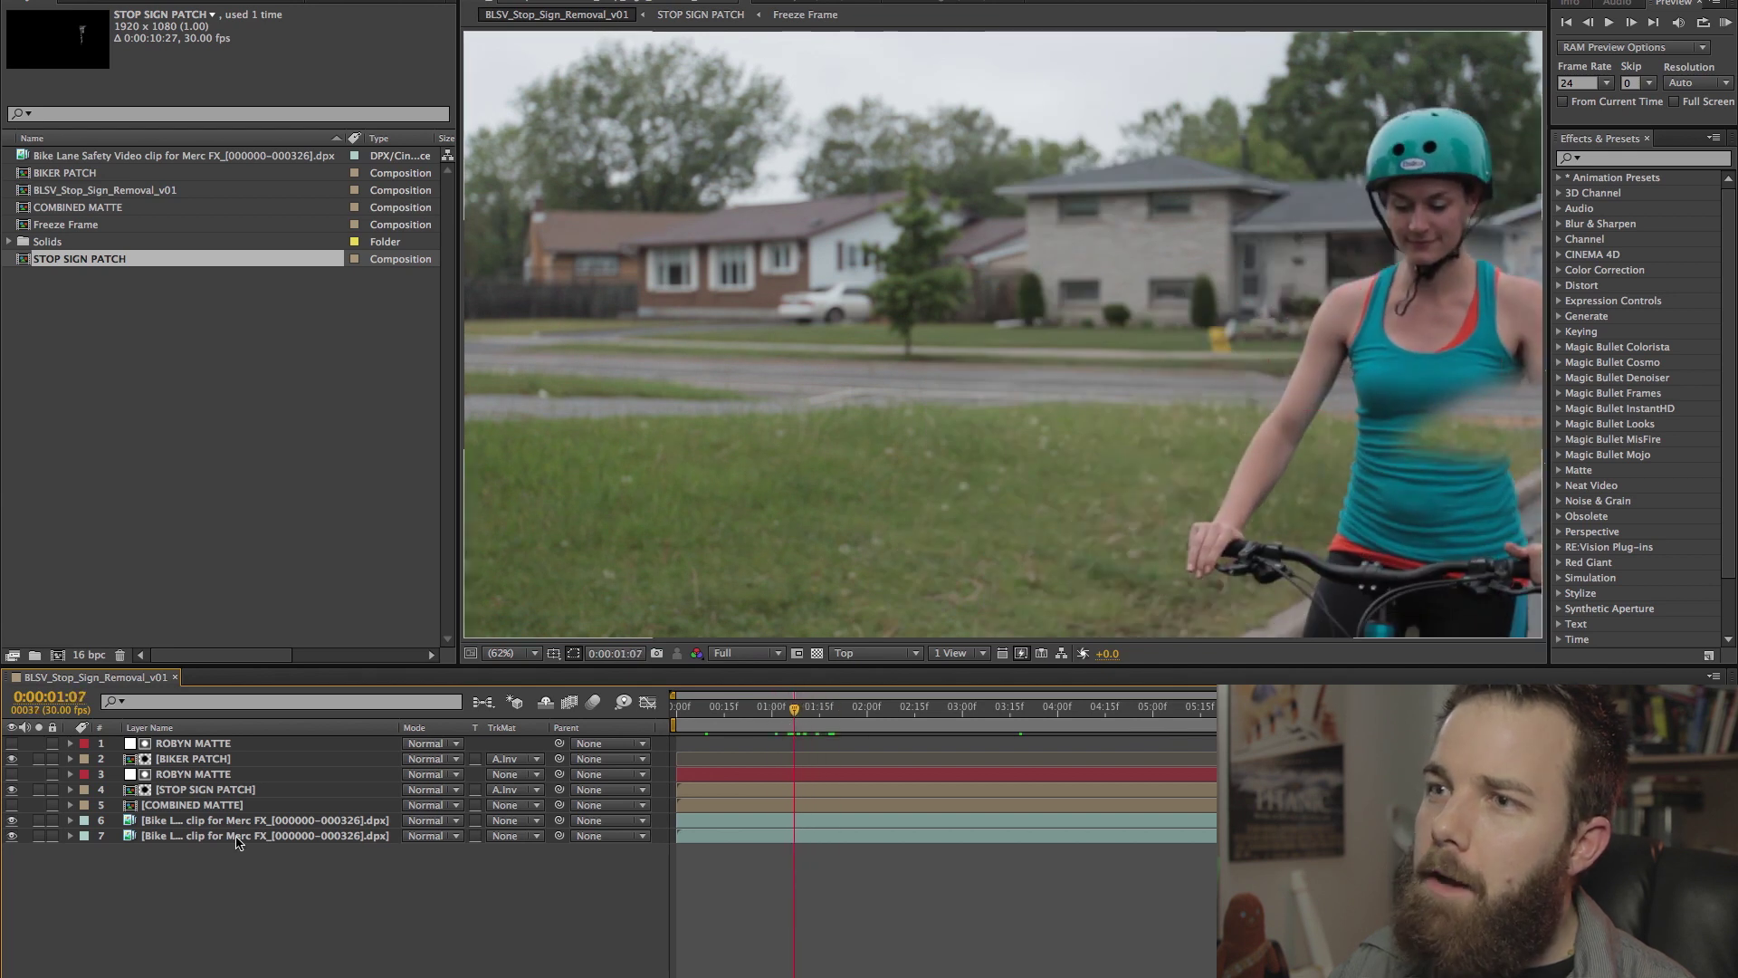
Make the COMBINED MATTE layer visible and scrub back to 0:00:00:01 to examine its matte shapes over the rider and the cyclist.
left_click(170, 802)
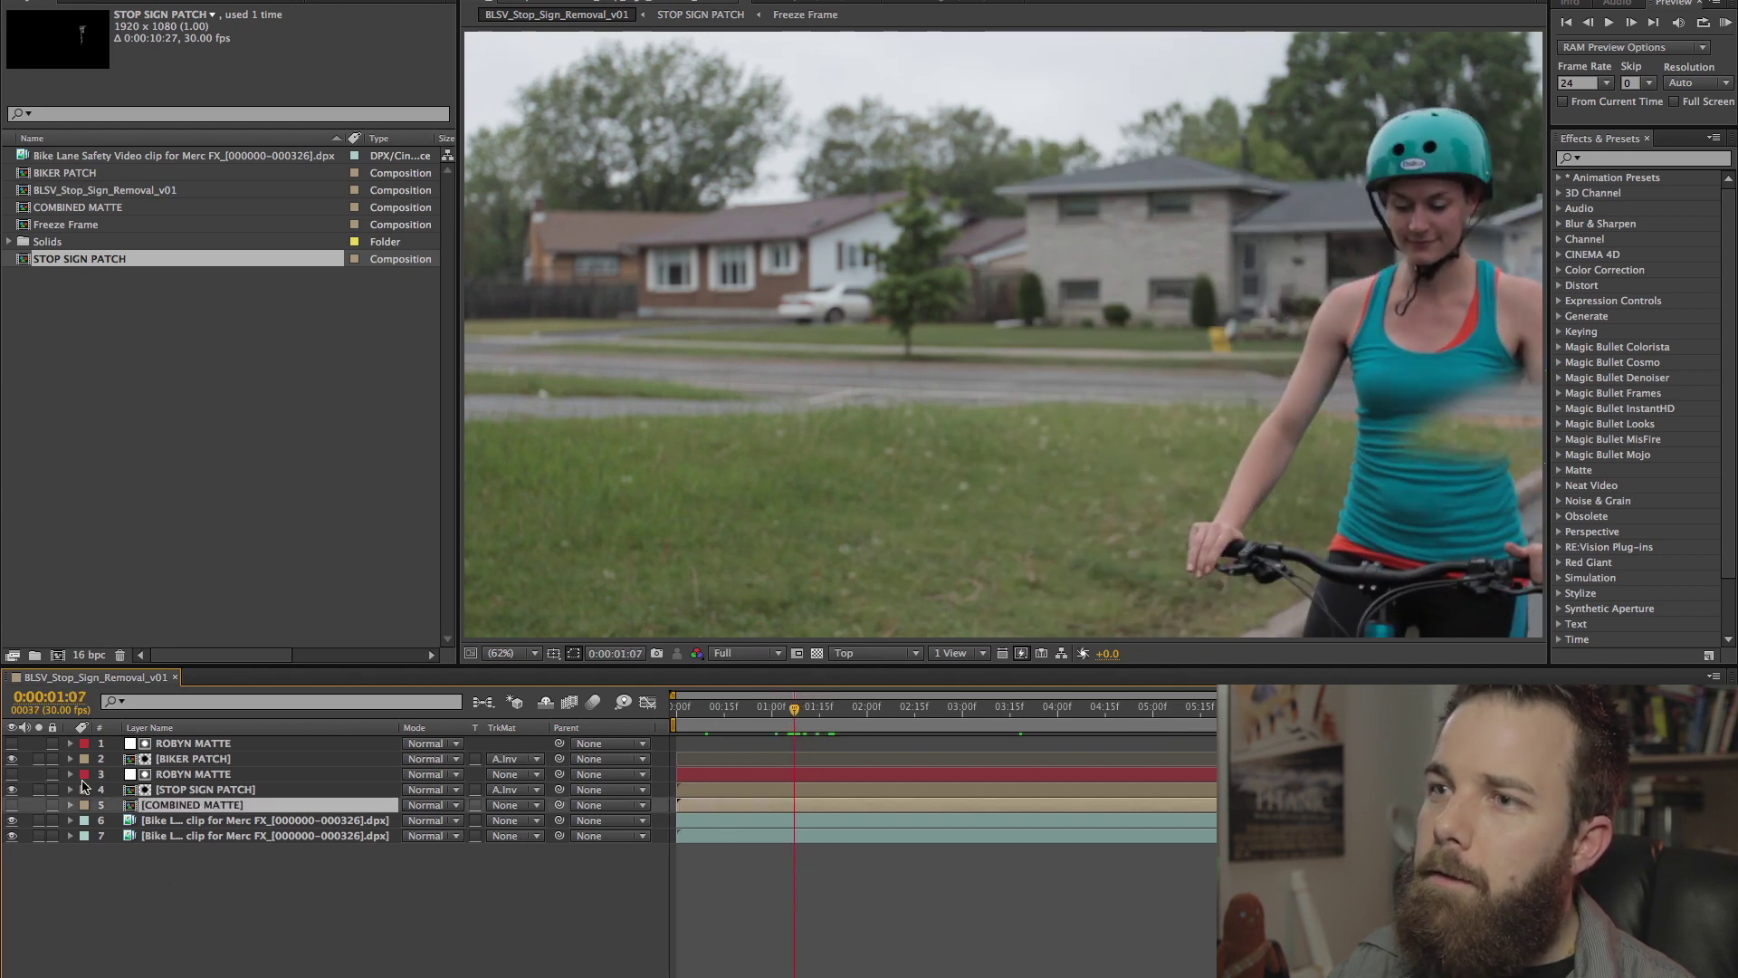
left_click(12, 806)
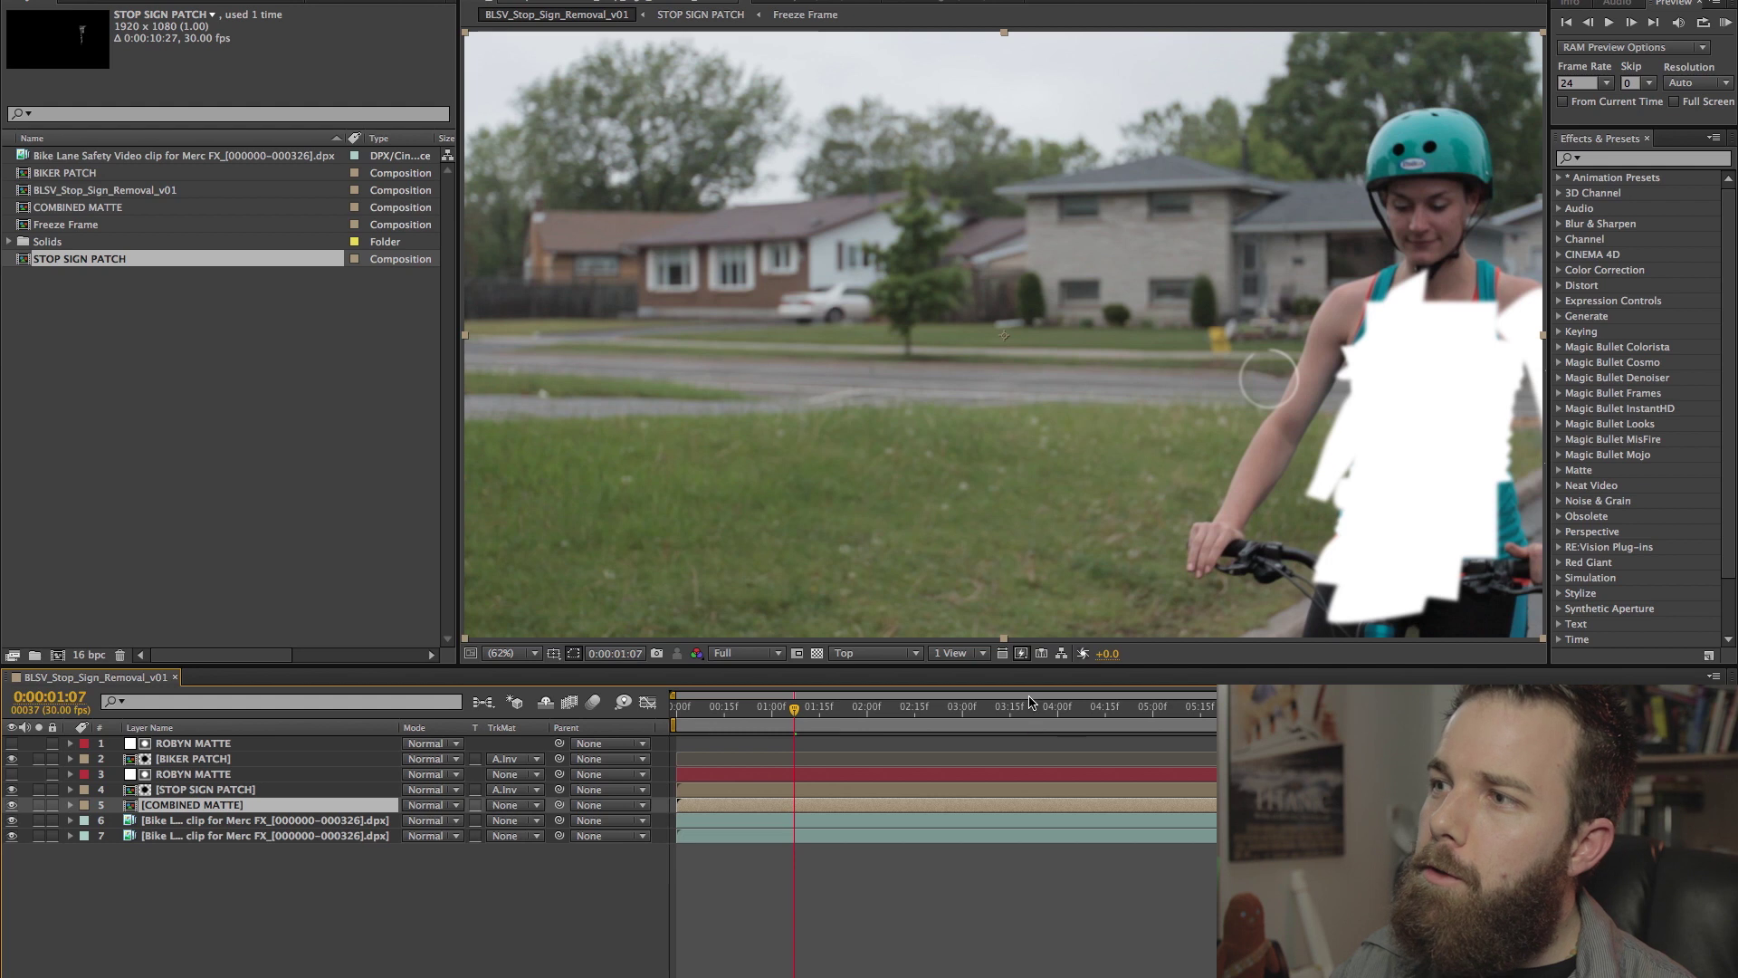
left_click_drag(812, 712, 1131, 710)
key("space")
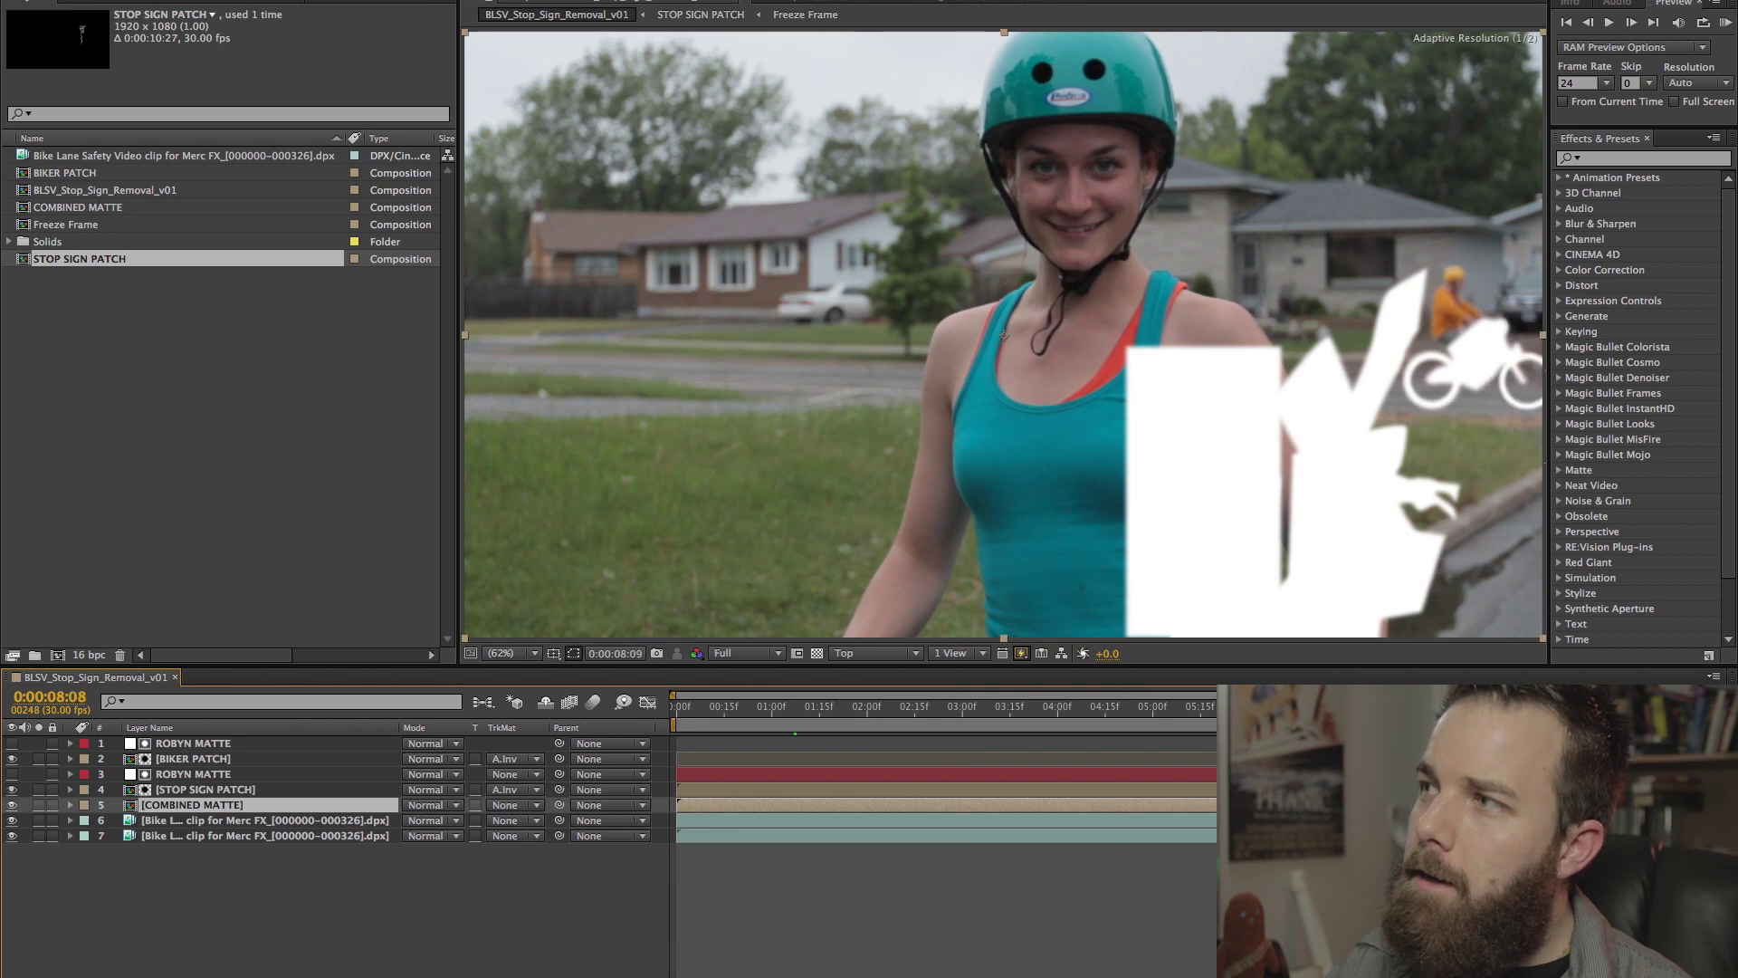
left_click_drag(1457, 711, 1454, 711)
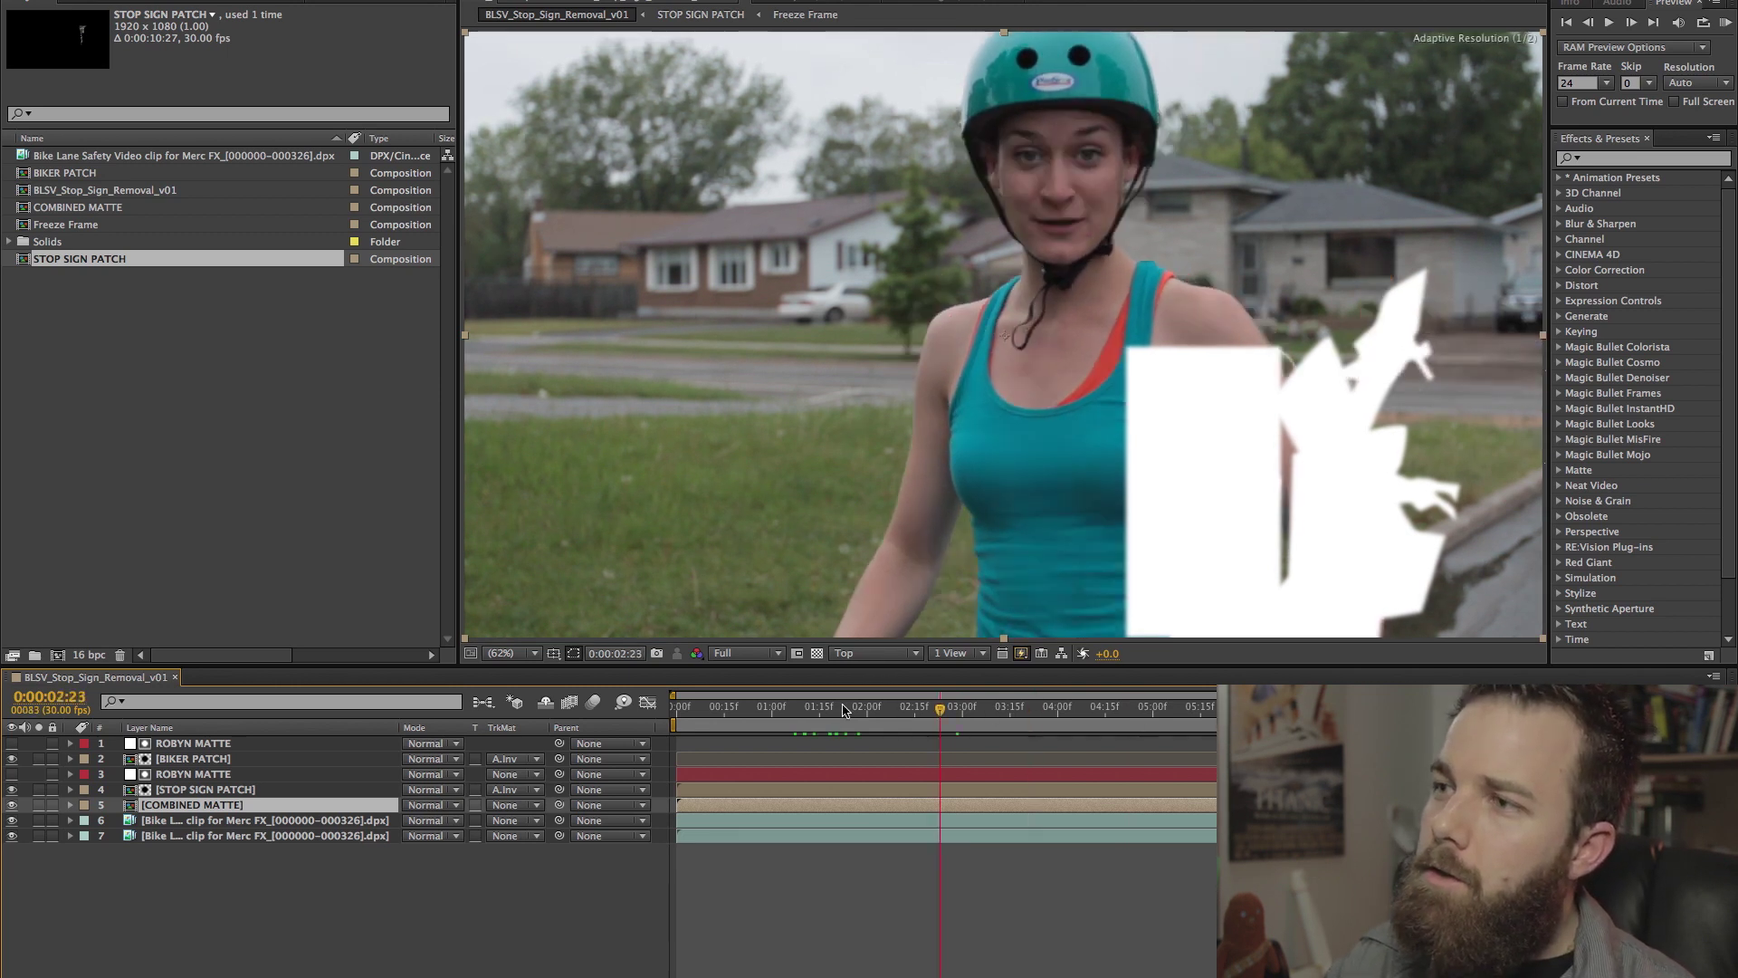
left_click(731, 707)
left_click_drag(888, 706, 680, 729)
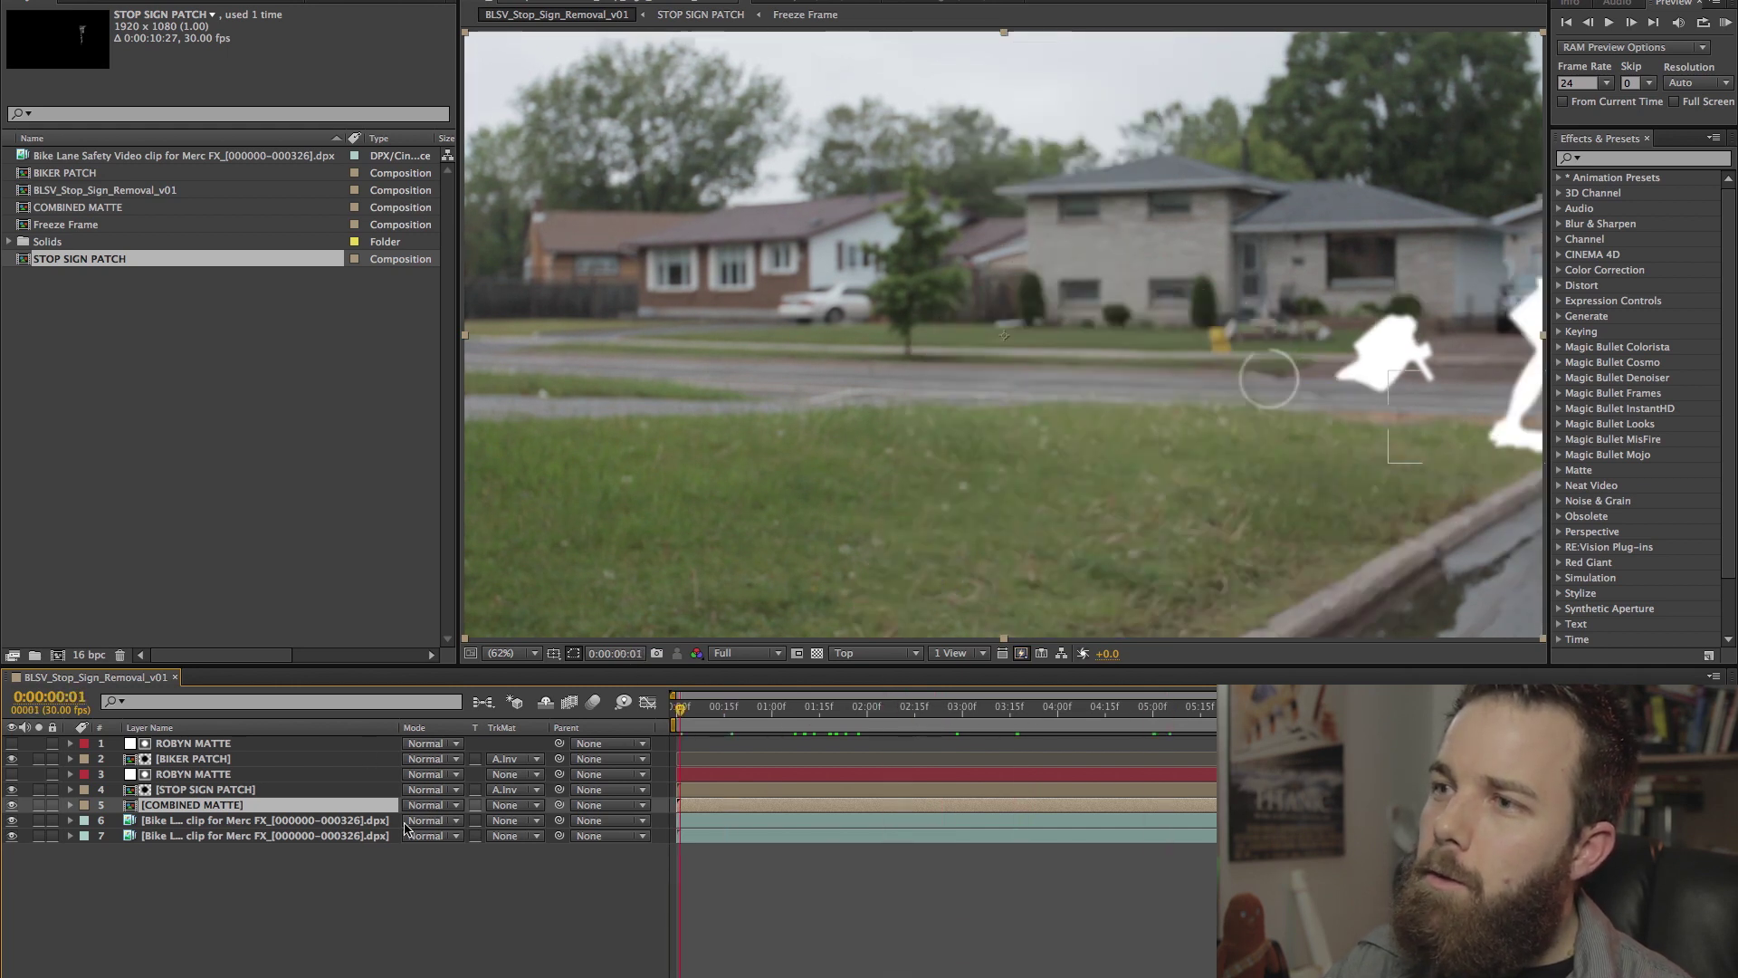
Hide the COMBINED MATTE layer and set the track matte of the clip copy on layer 6 to alpha inverted.
left_click(203, 820)
left_click_drag(847, 721, 865, 716)
left_click(12, 805)
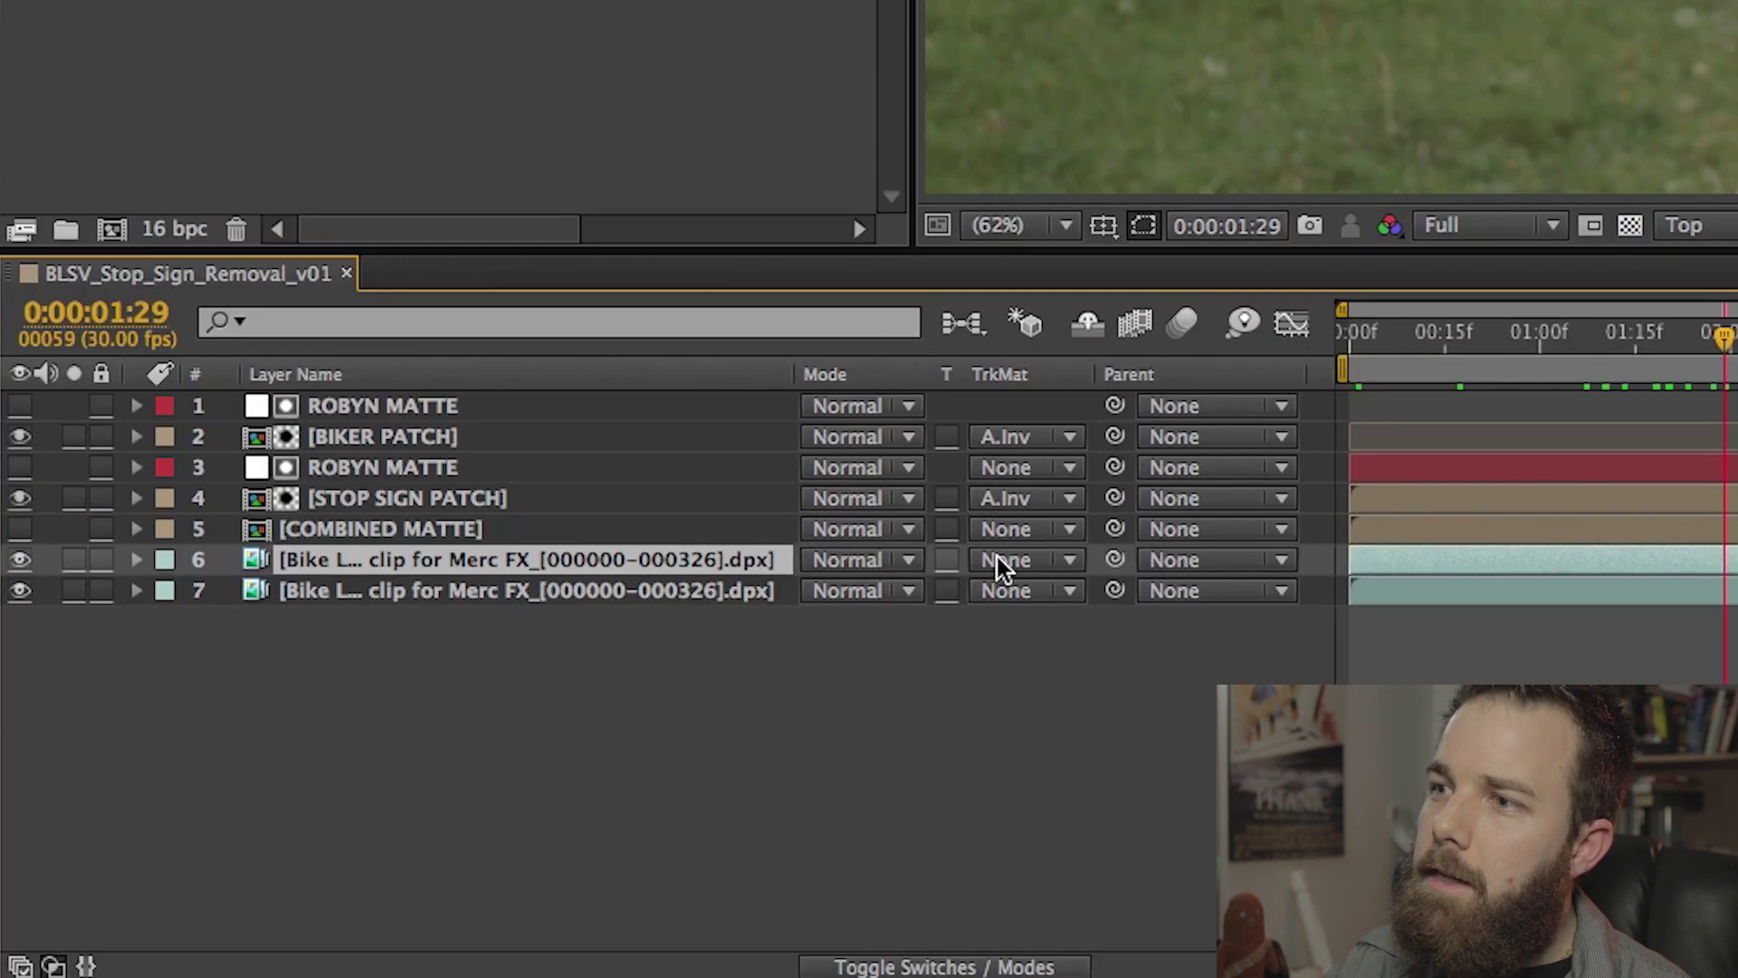
left_click(964, 566)
left_click(1098, 681)
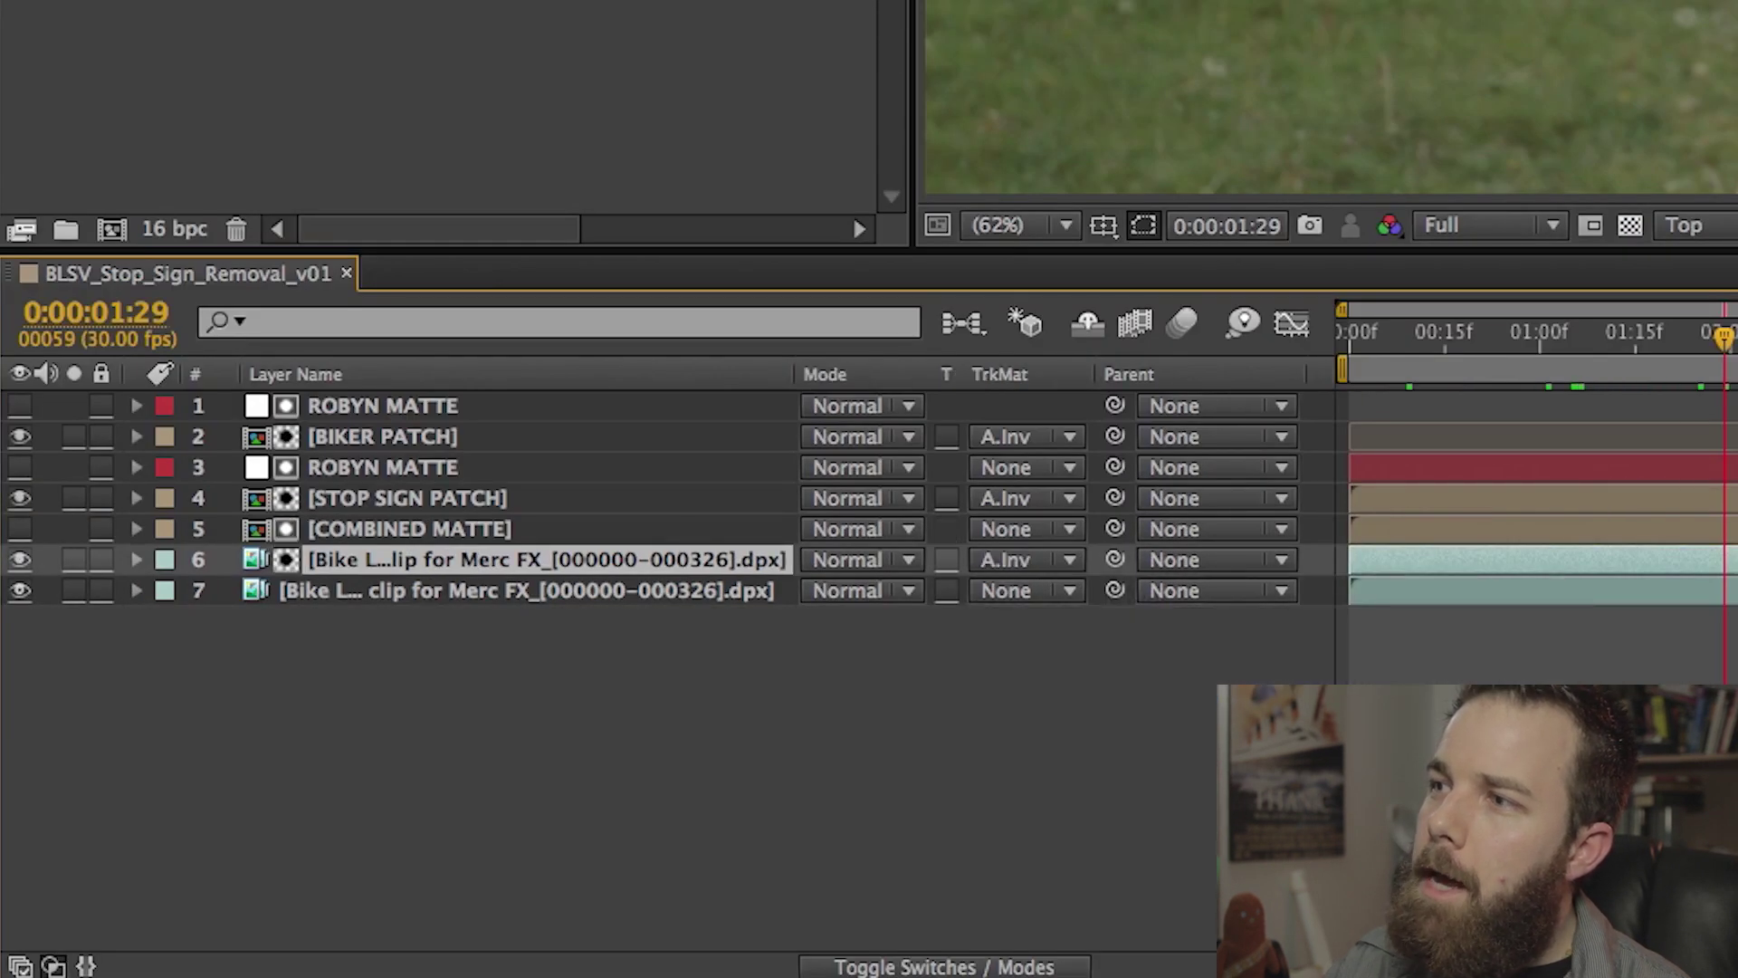
left_click_drag(1729, 332, 1731, 333)
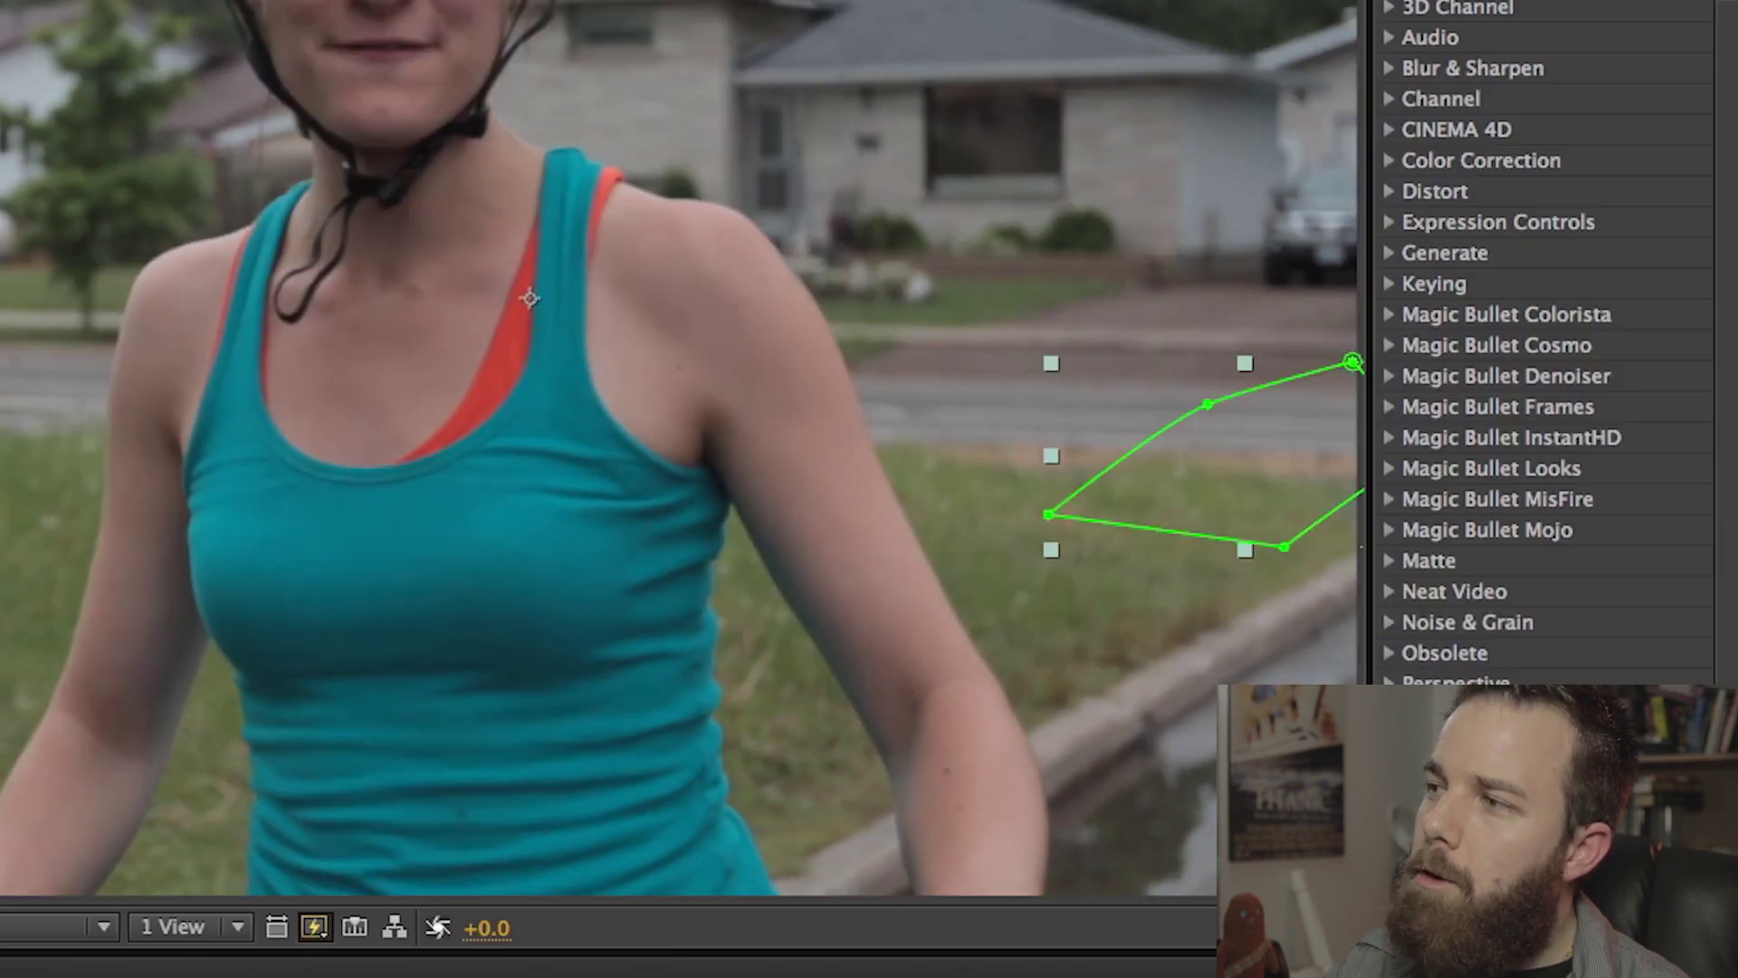